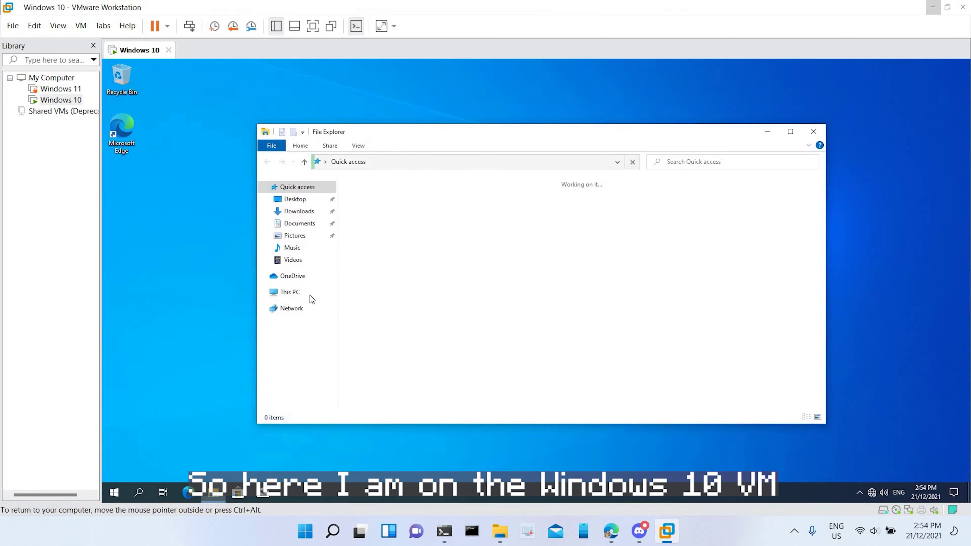
Step: Go to This PC and open Local Disk (C:) to list PerfLogs, Program Files, Users and Windows
{"action": "left_click", "coordinate": [316, 294]}
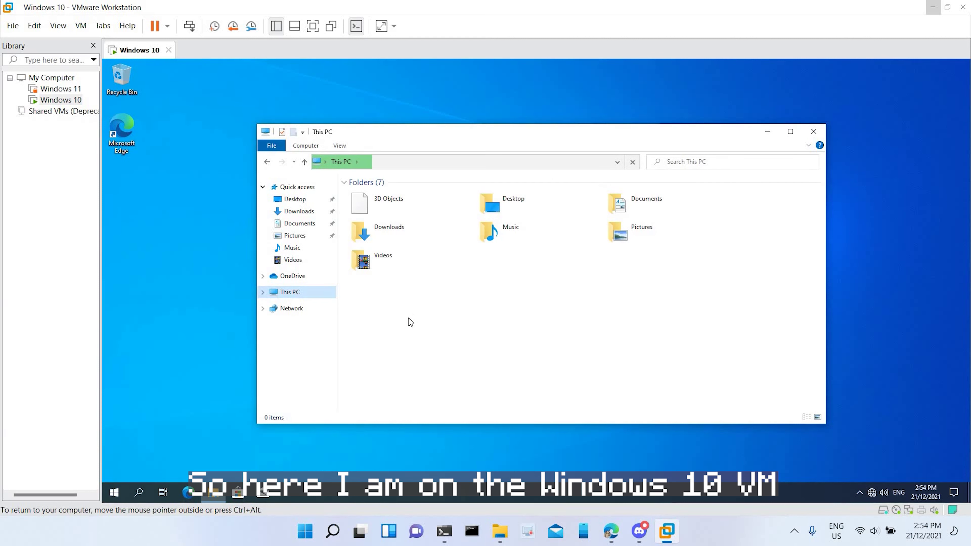
{"action": "left_click", "coordinate": [410, 300]}
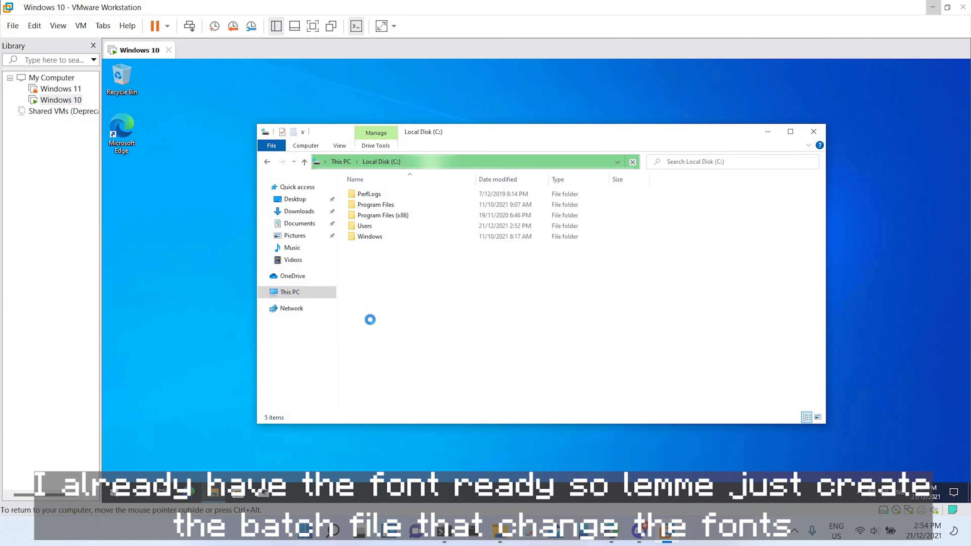
{"action": "key", "text": "Menu"}
{"action": "key", "text": "Escape"}
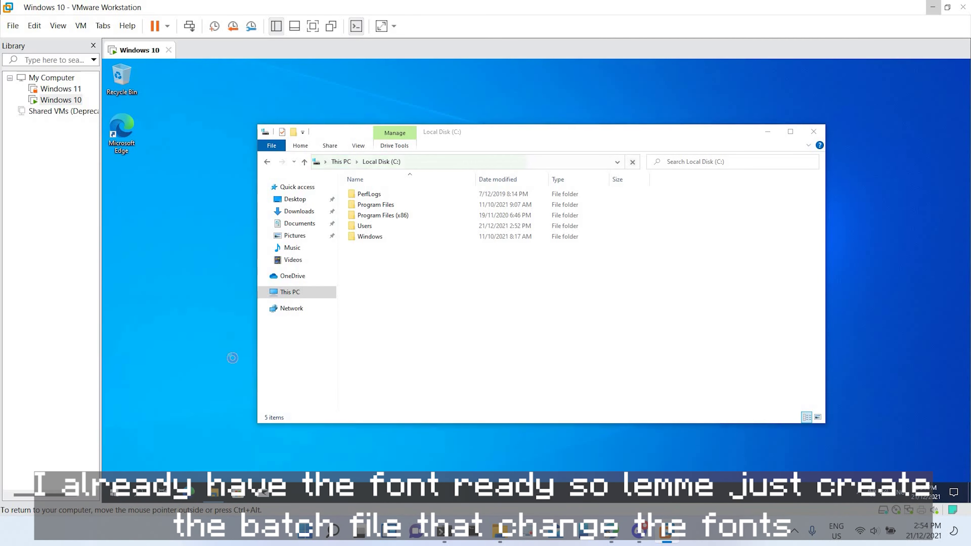
Step: Create a New Text Document on the desktop and start typing the 'for /R' batch command
{"action": "right_click", "coordinate": [236, 364]}
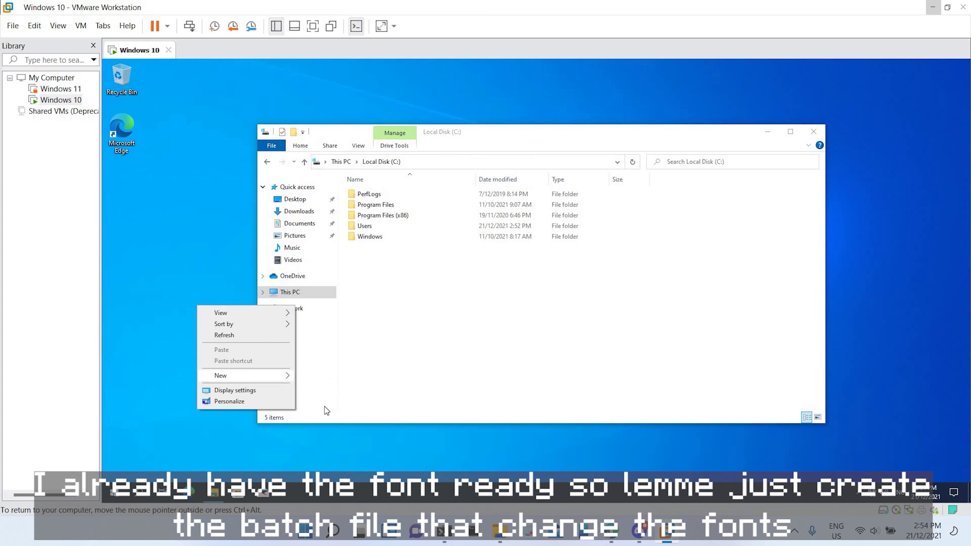
{"action": "mouse_move", "coordinate": [285, 375]}
{"action": "left_click", "coordinate": [329, 425]}
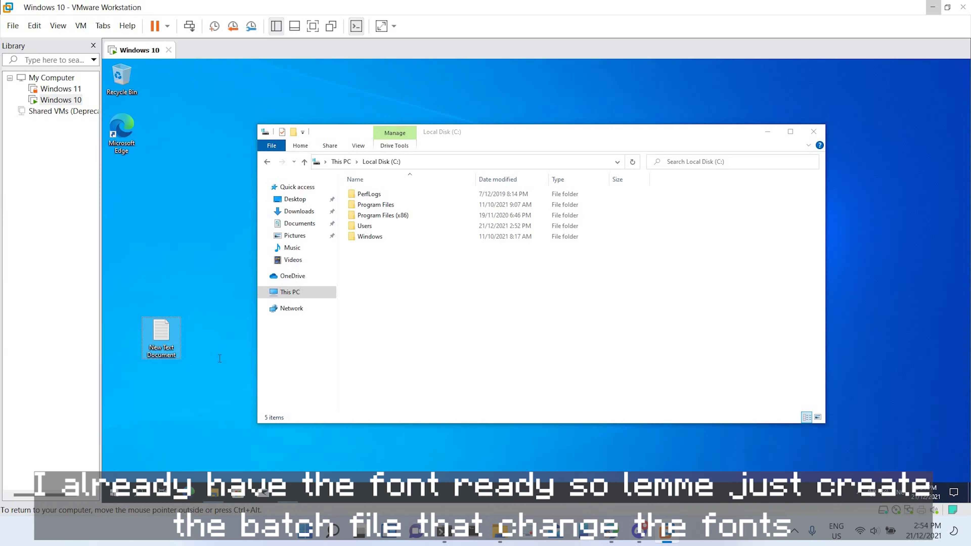
{"action": "type", "text": "f"}
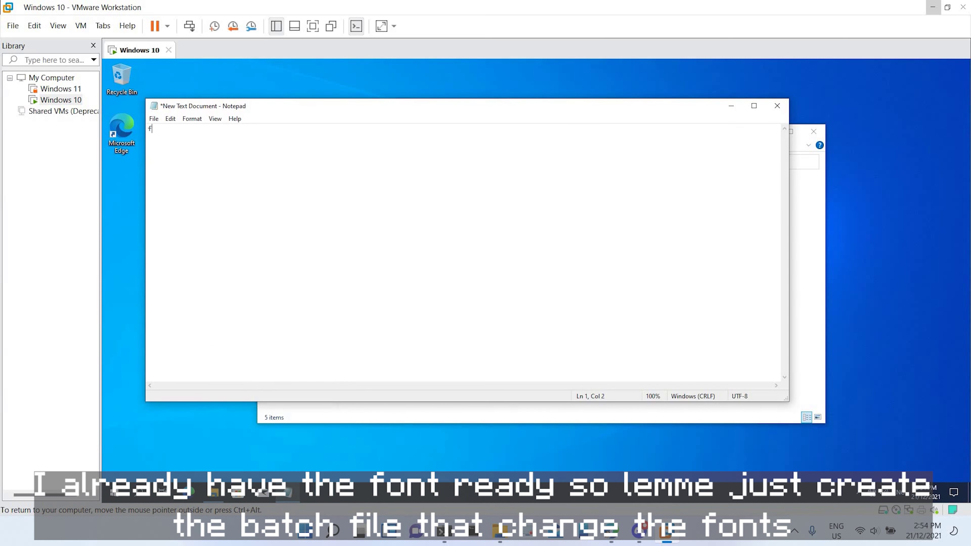
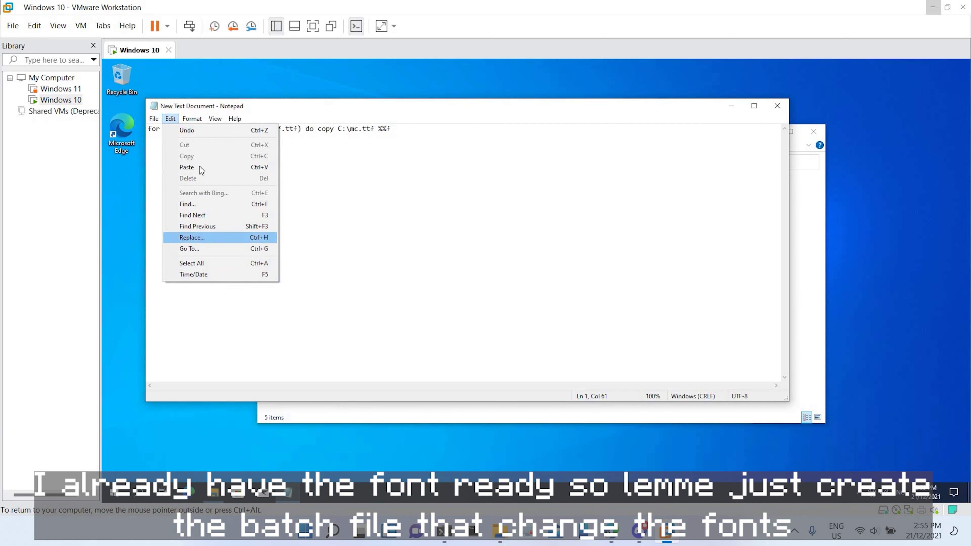
Step: Choose Save As from the File menu to save the for-loop copy command as a new file
{"action": "left_click", "coordinate": [154, 119]}
{"action": "left_click", "coordinate": [173, 175]}
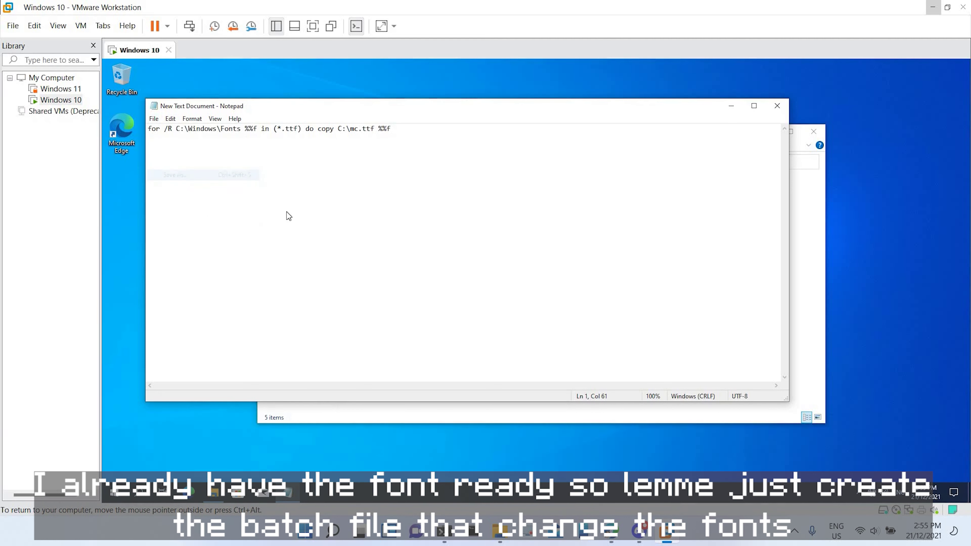
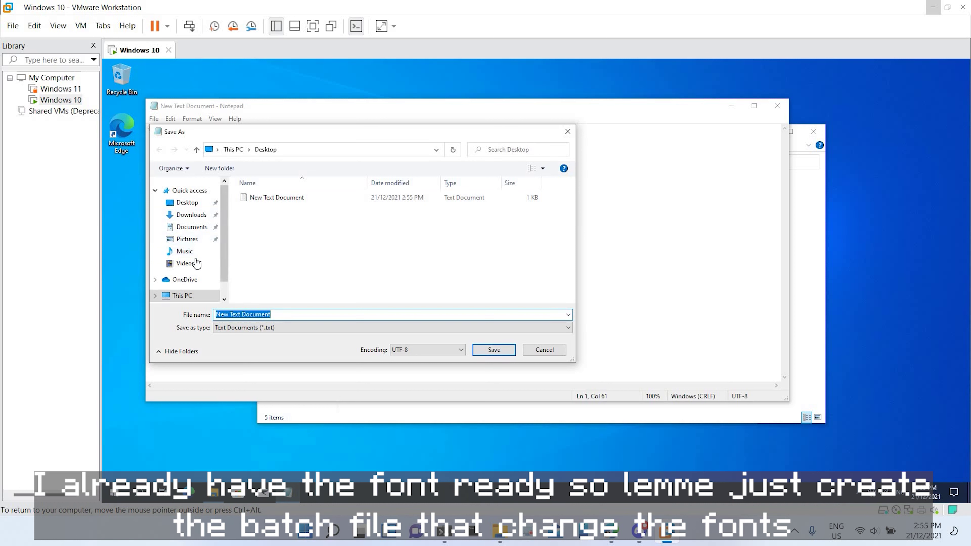
Step: Point the Save As dialog at Local Disk (C:) and name the file r.bat
{"action": "left_click", "coordinate": [183, 275]}
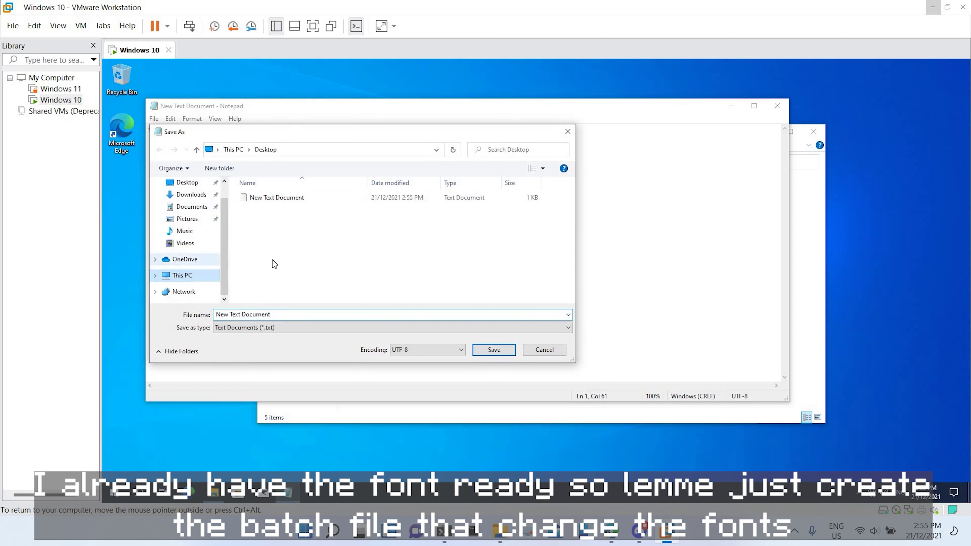
{"action": "left_click", "coordinate": [284, 278]}
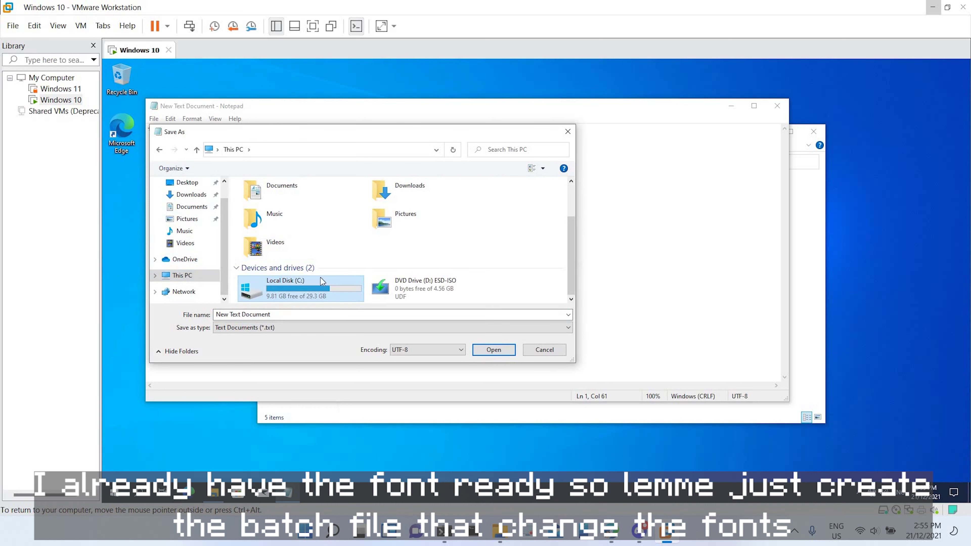
{"action": "double_click", "coordinate": [320, 278]}
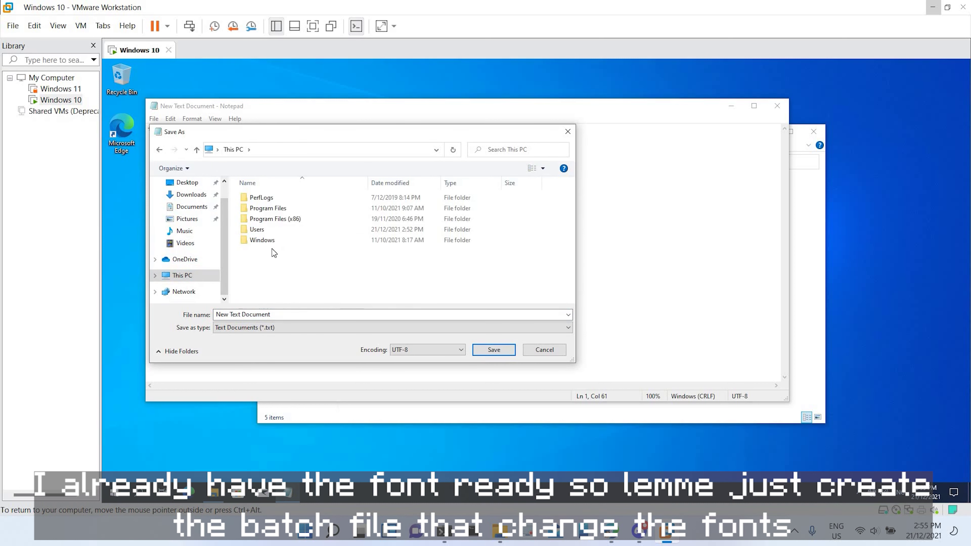
{"action": "left_click", "coordinate": [295, 314]}
{"action": "type", "text": "r.bat"}
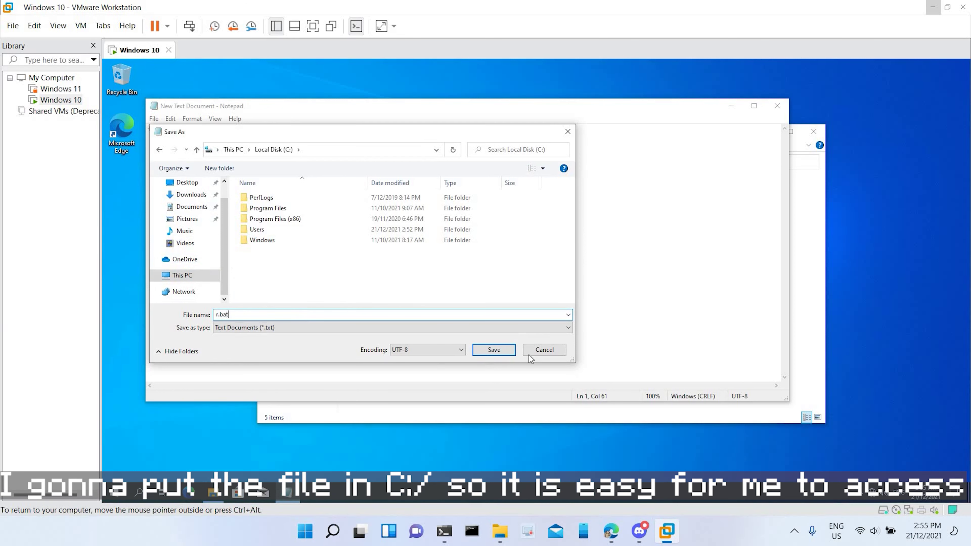
Step: Try saving r.bat to C:, decline the permission warning, and switch to the Desktop
{"action": "left_click", "coordinate": [493, 349]}
{"action": "left_click", "coordinate": [592, 288]}
{"action": "left_click", "coordinate": [187, 183]}
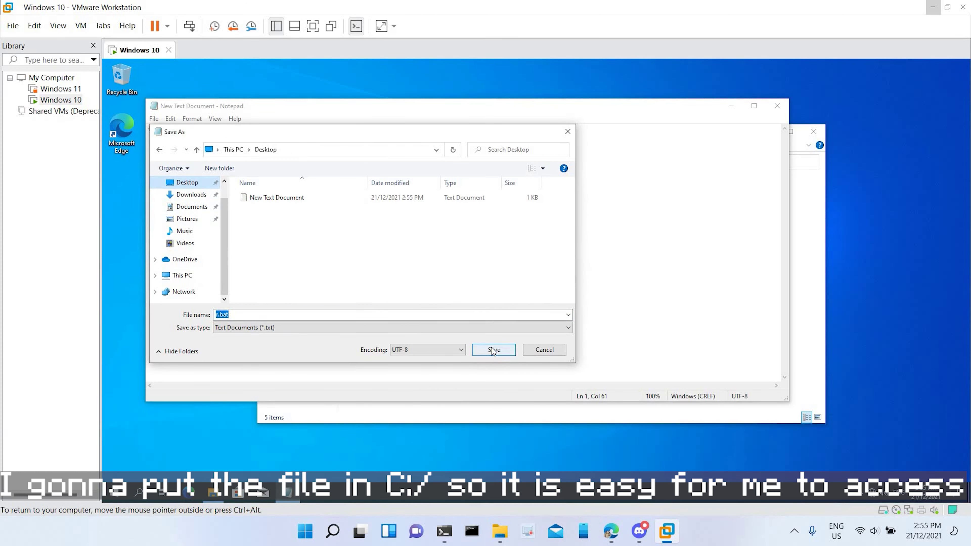
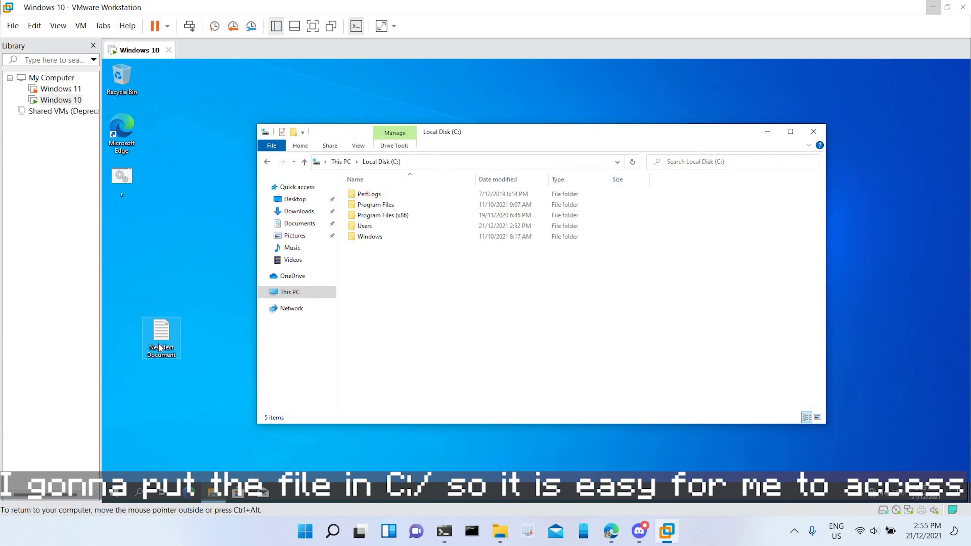
Step: Move the r batch file into Local Disk (C:) and queue New Text Document for permanent deletion
{"action": "left_click", "coordinate": [159, 347]}
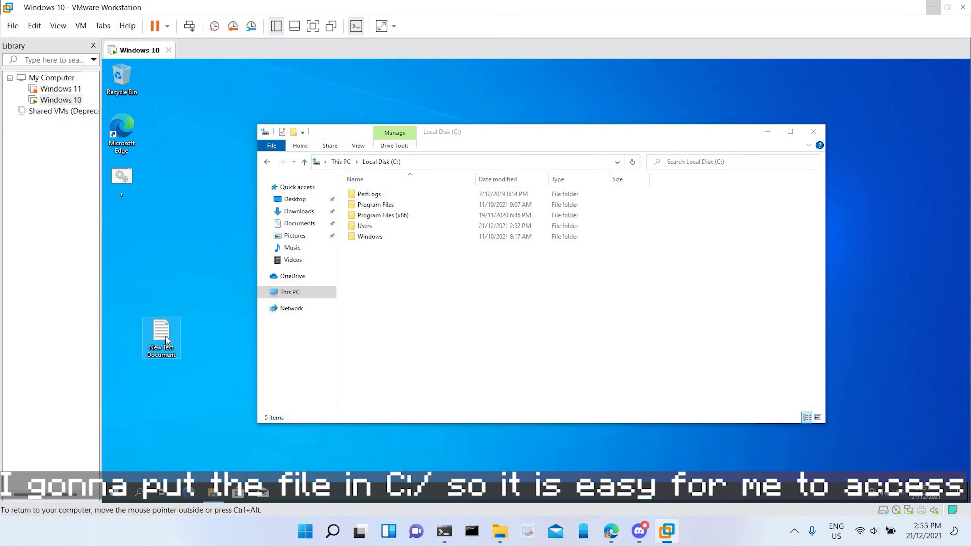
{"action": "key", "text": "shift+Delete"}
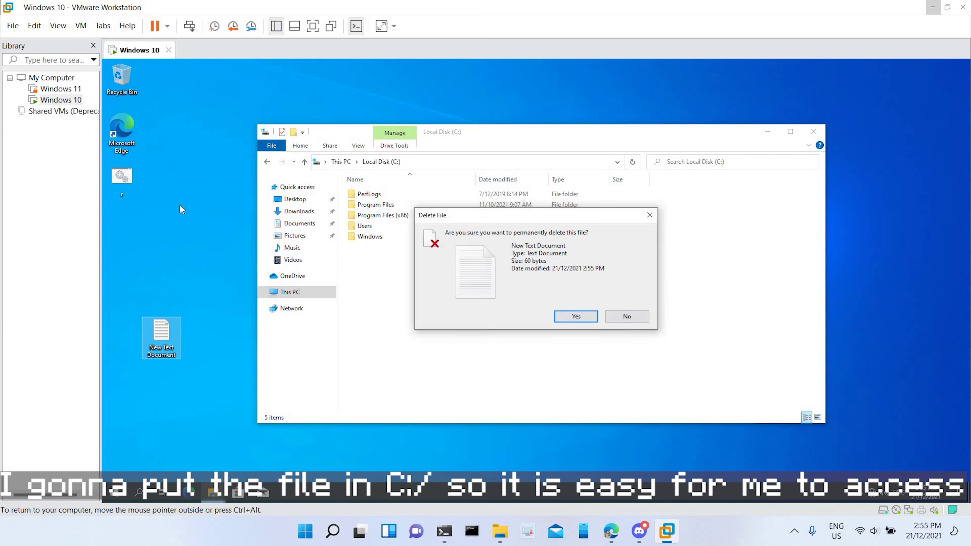
{"action": "left_click_drag", "start_coordinate": [122, 179], "coordinate": [424, 288]}
{"action": "key", "text": "Escape"}
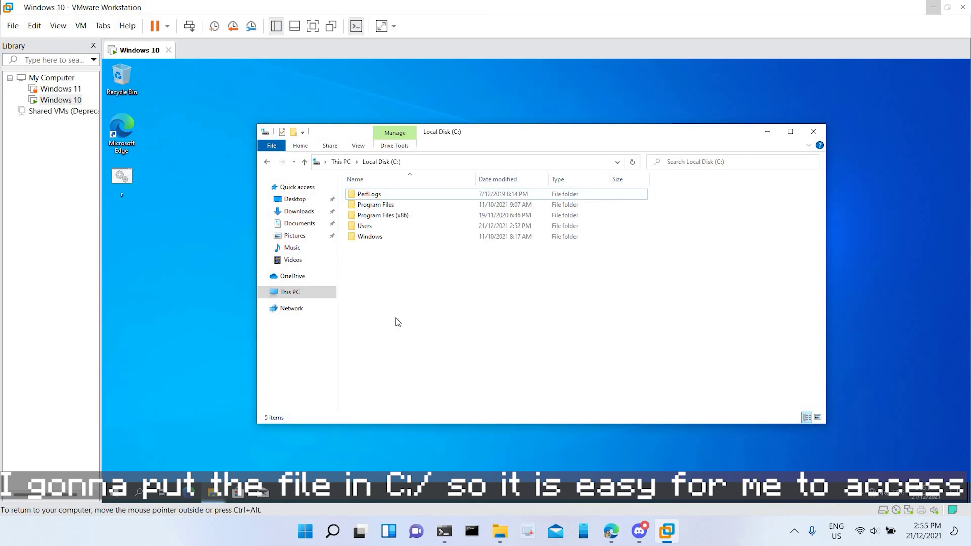
{"action": "left_click", "coordinate": [302, 211]}
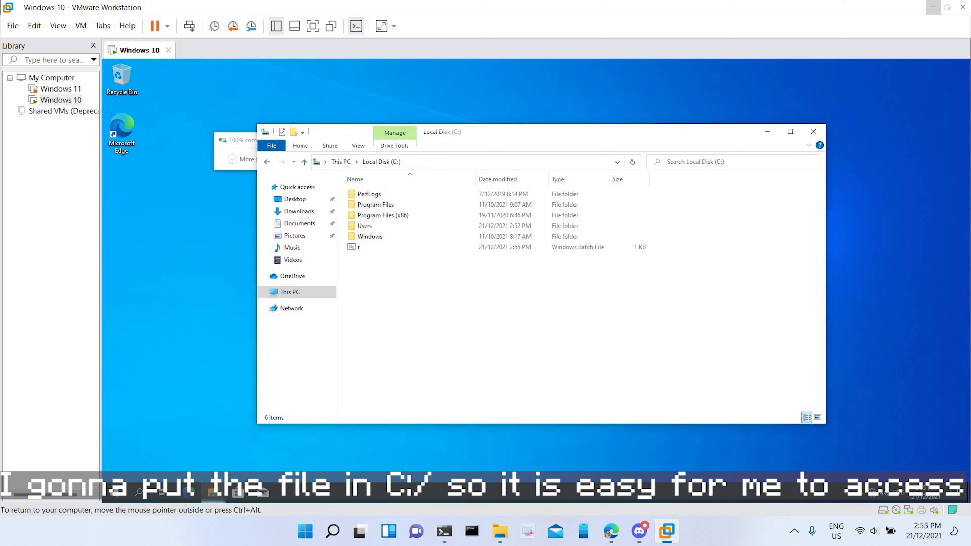
{"action": "left_click_drag", "start_coordinate": [516, 139], "coordinate": [740, 138]}
{"action": "left_click", "coordinate": [546, 264]}
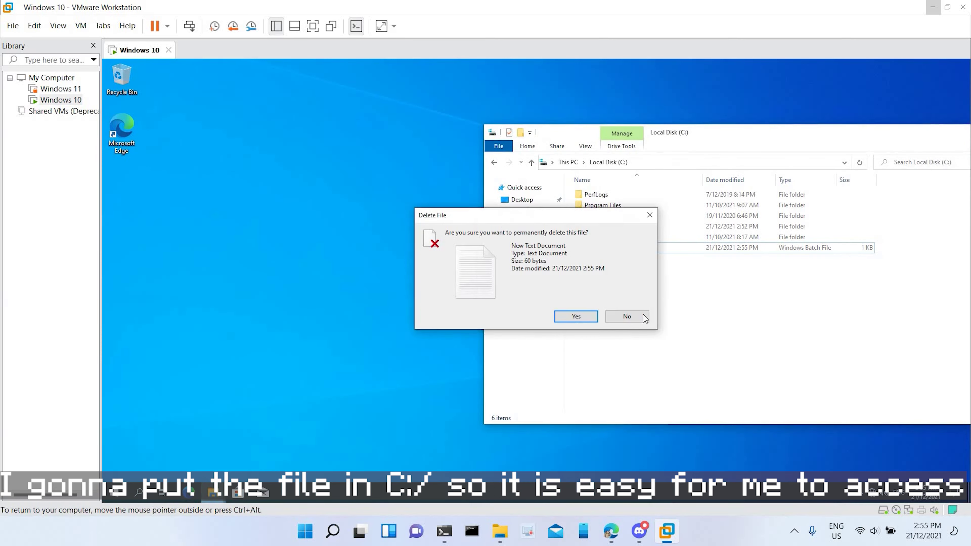
Step: Copy MinecraftRegular-Bmg3.ttf from the host's Minecraft fonts > Regular folder onto the VM desktop
{"action": "left_click", "coordinate": [499, 532]}
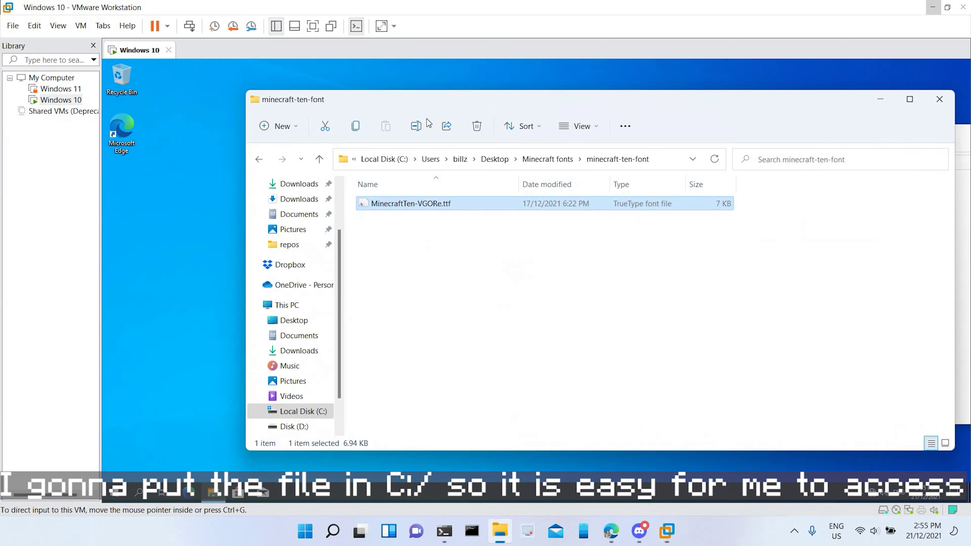
{"action": "left_click", "coordinate": [547, 159]}
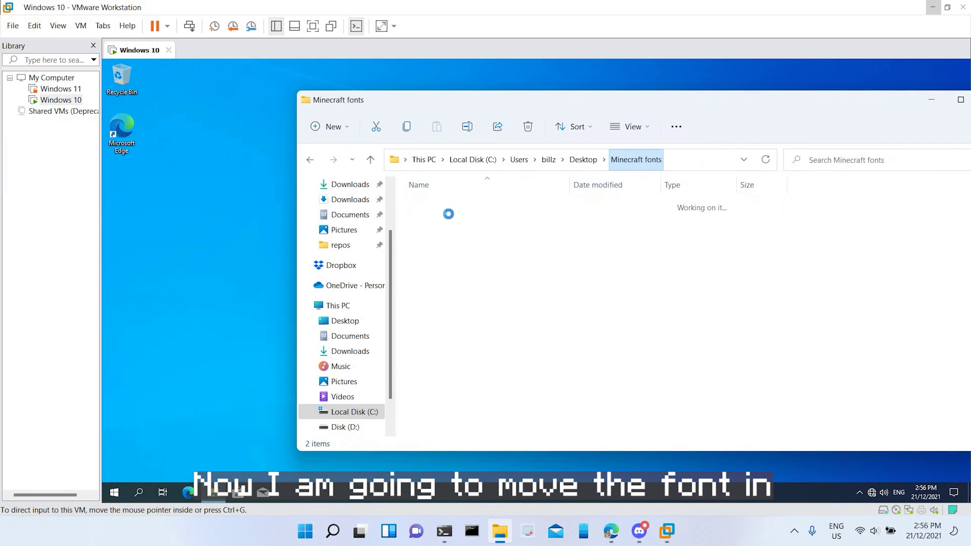
{"action": "double_click", "coordinate": [440, 218]}
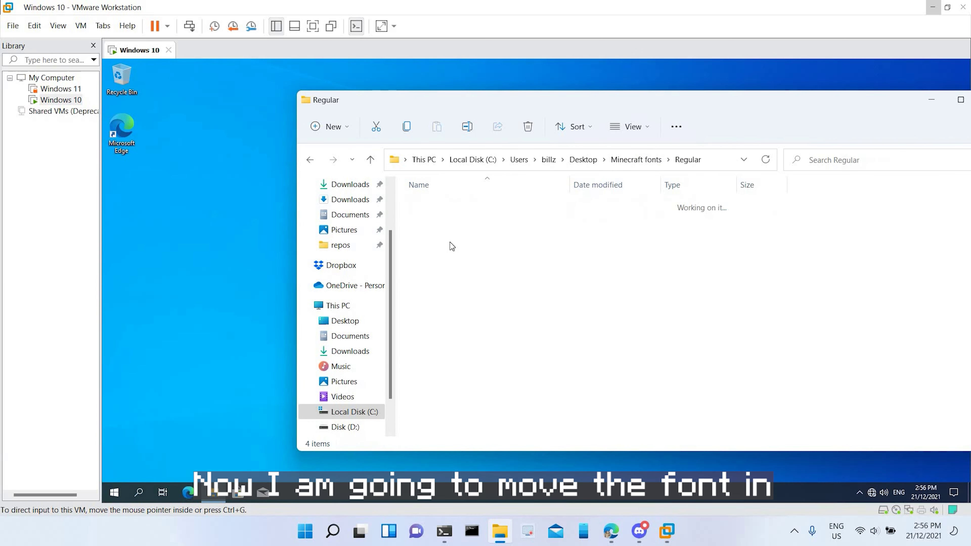
{"action": "left_click", "coordinate": [488, 246]}
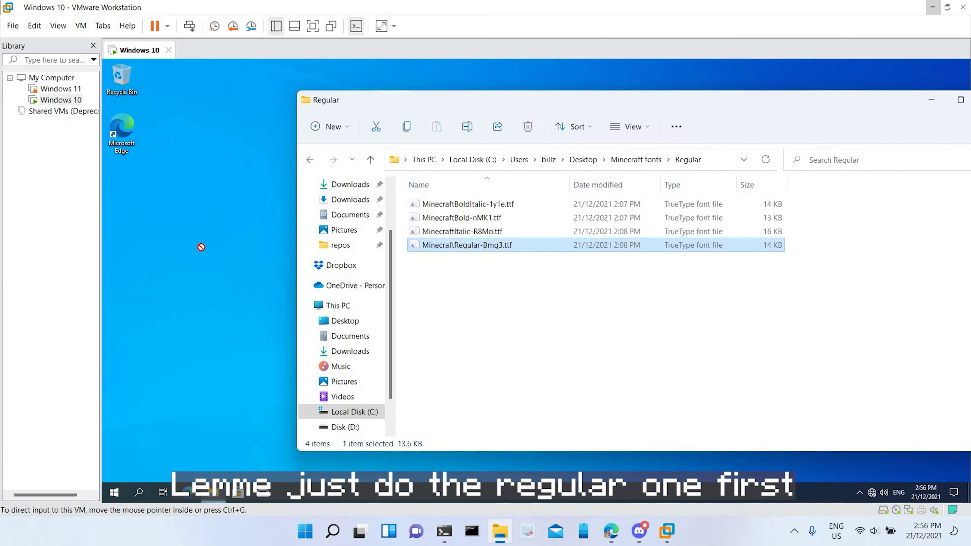
{"action": "left_click_drag", "start_coordinate": [507, 245], "coordinate": [527, 240]}
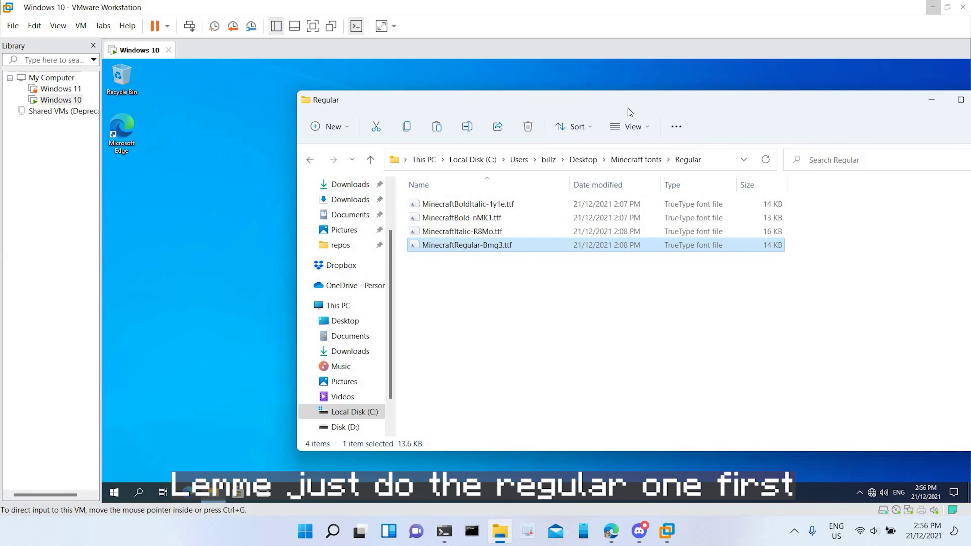
{"action": "left_click_drag", "start_coordinate": [923, 103], "coordinate": [765, 106]}
{"action": "left_click", "coordinate": [773, 102]}
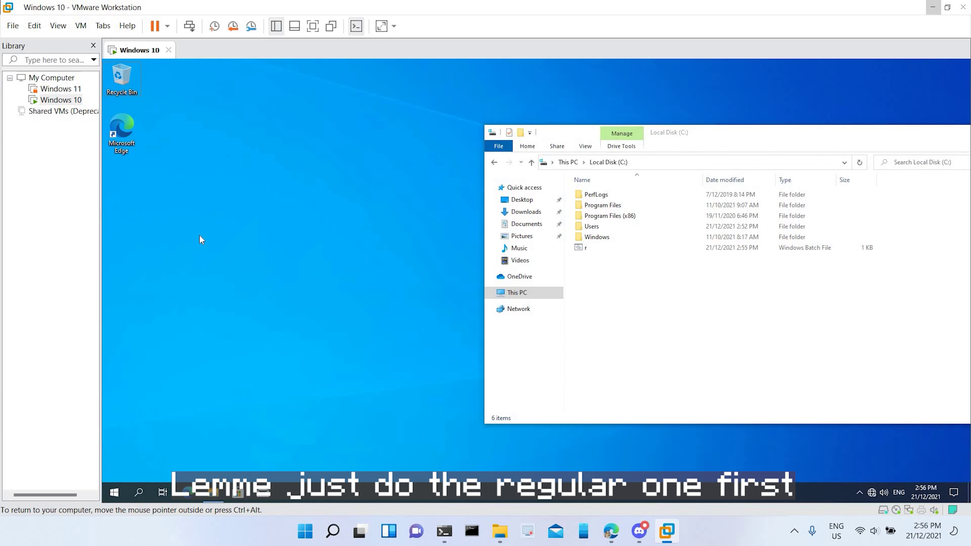
Step: Move the font file into C:\ and rename it to mc
{"action": "left_click_drag", "start_coordinate": [654, 290], "coordinate": [651, 288]}
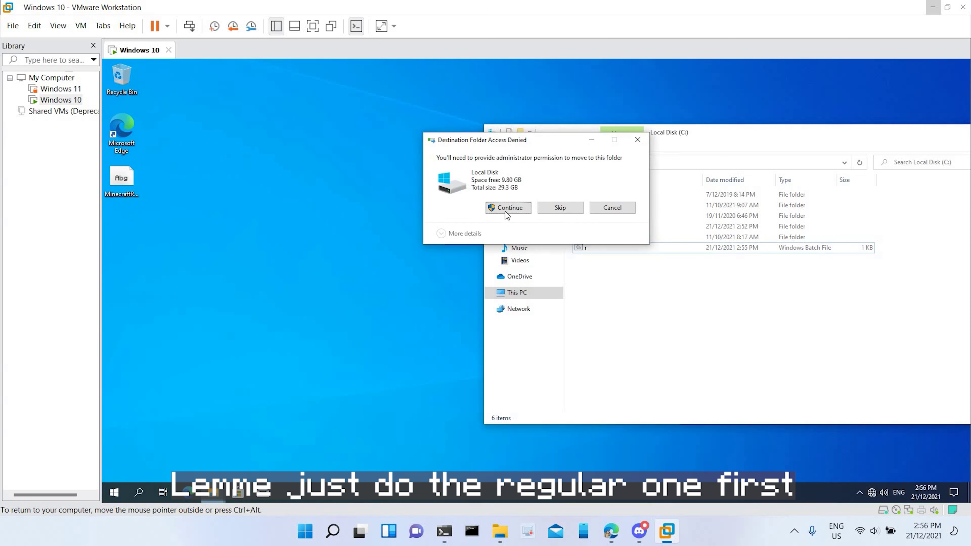
{"action": "left_click", "coordinate": [505, 210]}
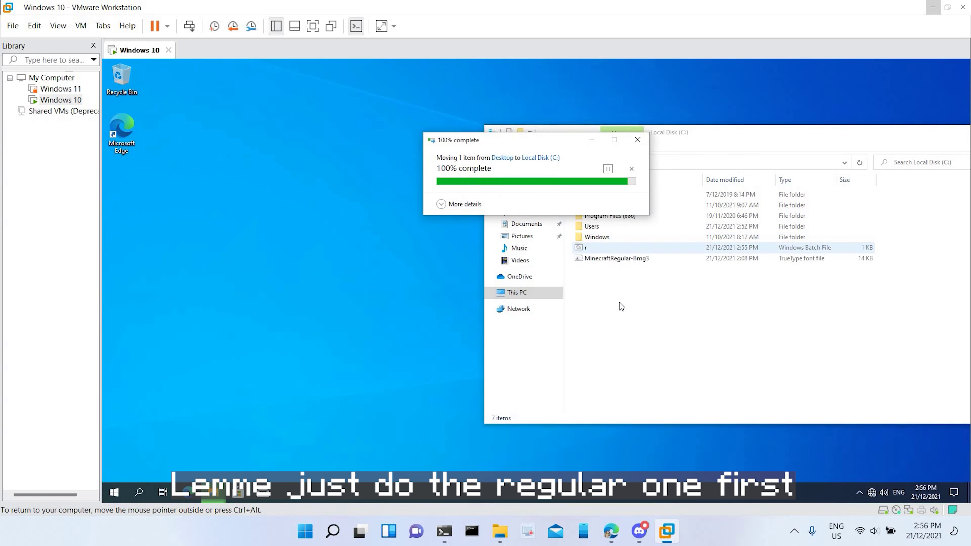
{"action": "key", "text": "F2"}
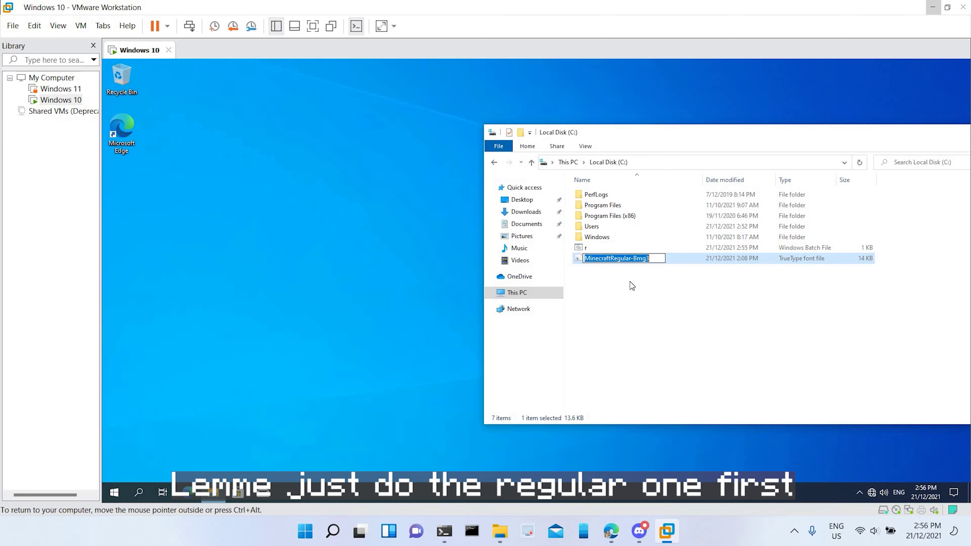
{"action": "type", "text": "mc"}
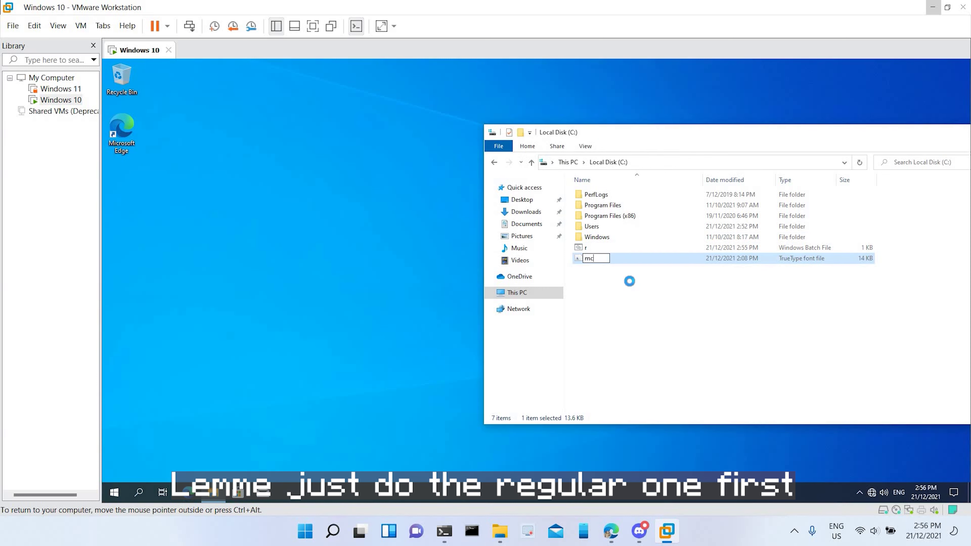
{"action": "key", "text": "Return"}
{"action": "left_click", "coordinate": [513, 317]}
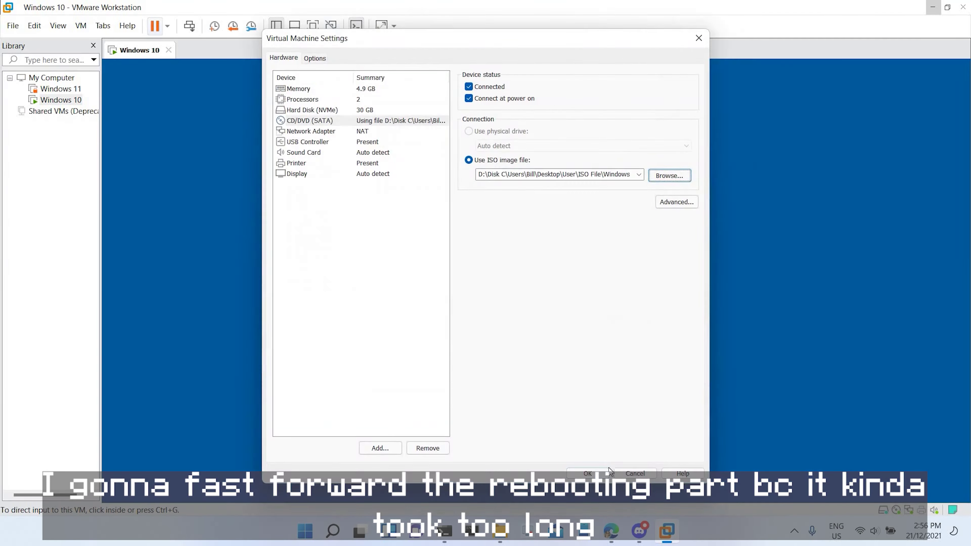
Step: Restart the virtual machine, working through its power and boot manager options
{"action": "left_click", "coordinate": [588, 473]}
{"action": "left_click", "coordinate": [167, 25]}
{"action": "left_click", "coordinate": [238, 143]}
{"action": "left_click", "coordinate": [640, 347]}
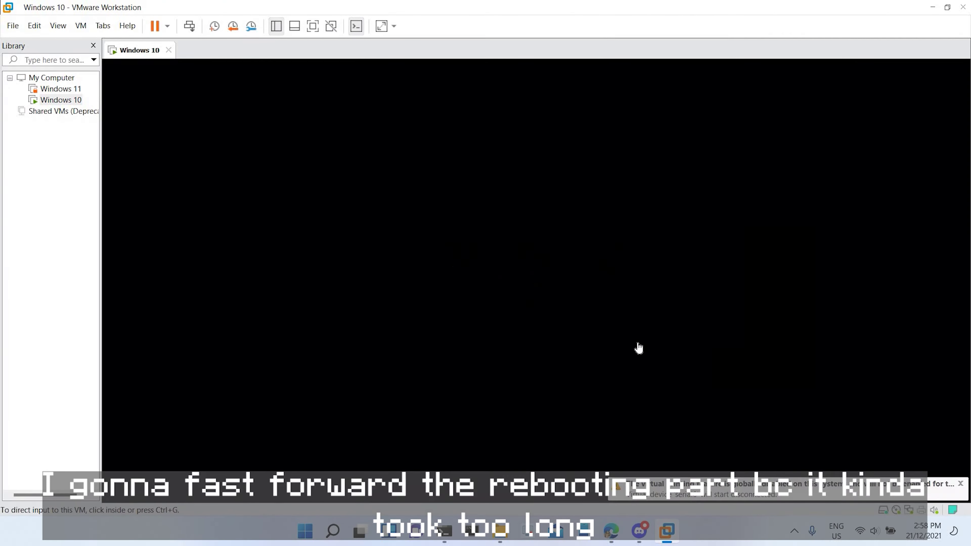
{"action": "key", "text": "Escape"}
{"action": "key", "text": "Return"}
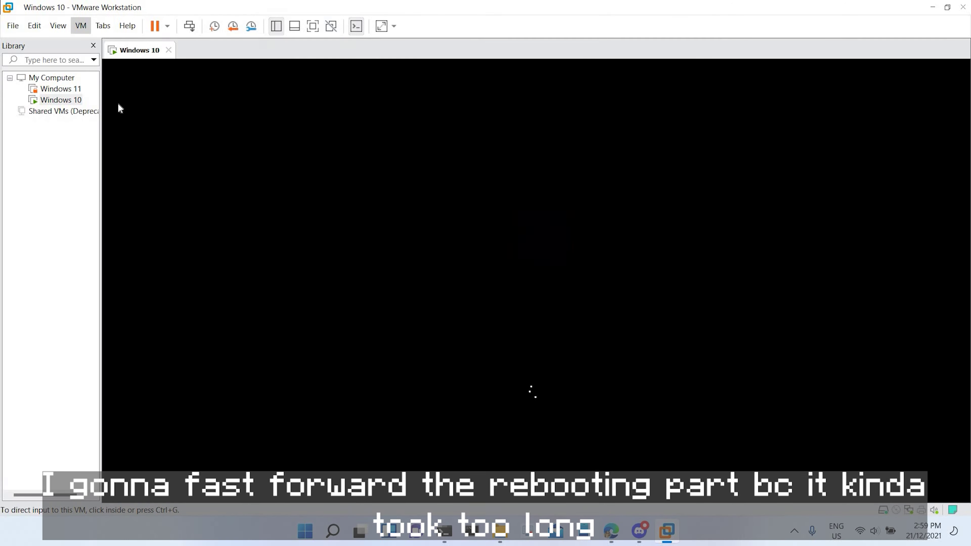
{"action": "left_click", "coordinate": [167, 25]}
{"action": "left_click", "coordinate": [229, 42]}
{"action": "left_click", "coordinate": [153, 25]}
{"action": "left_click", "coordinate": [167, 26]}
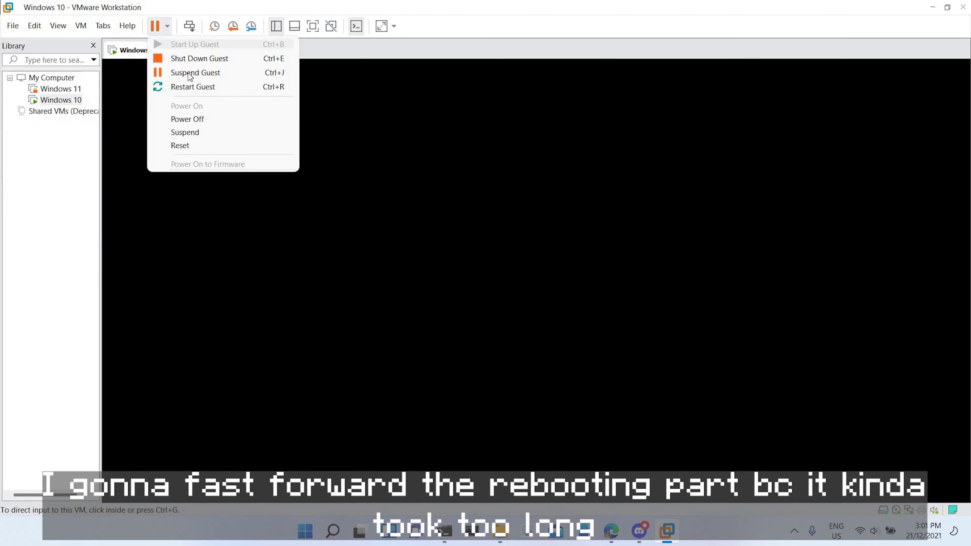
{"action": "key", "text": "Escape"}
Step: Boot the VM from the install DVD and open a Setup command prompt with Shift+F10
{"action": "key", "text": "super+e"}
{"action": "right_click", "coordinate": [567, 307]}
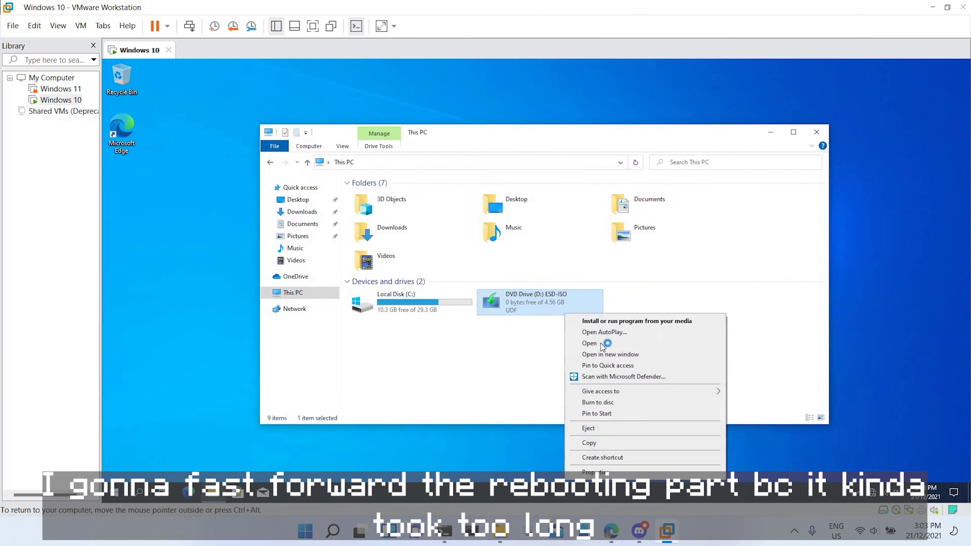
{"action": "left_click", "coordinate": [617, 318]}
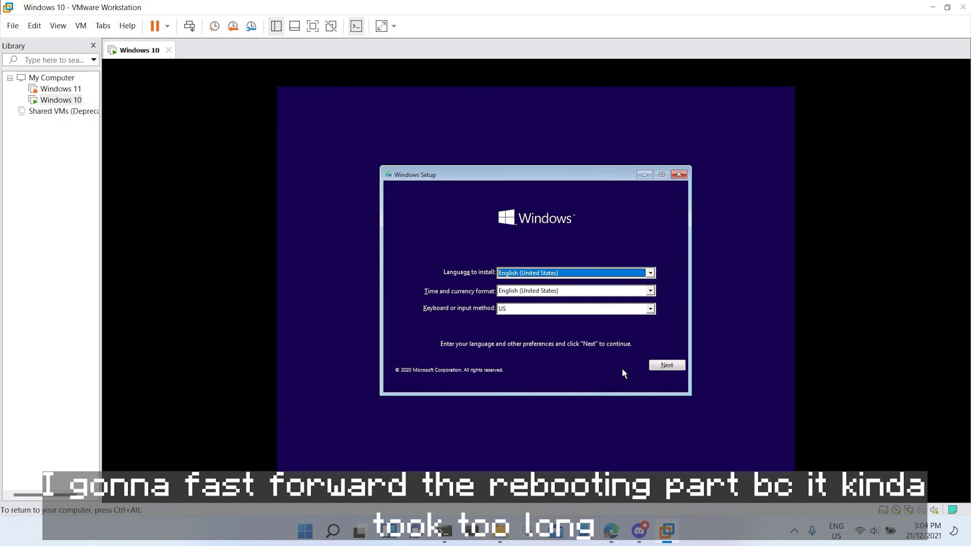
{"action": "key", "text": "shift+F10"}
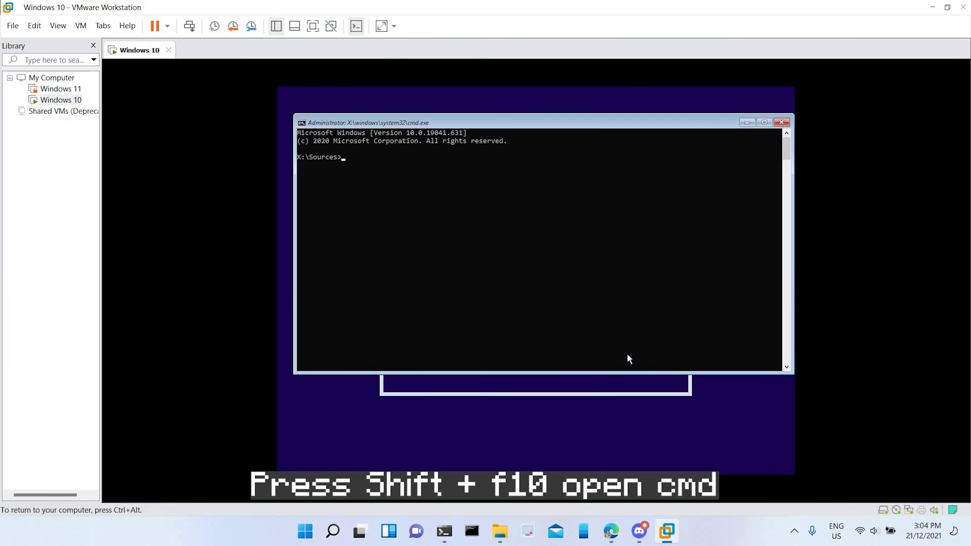
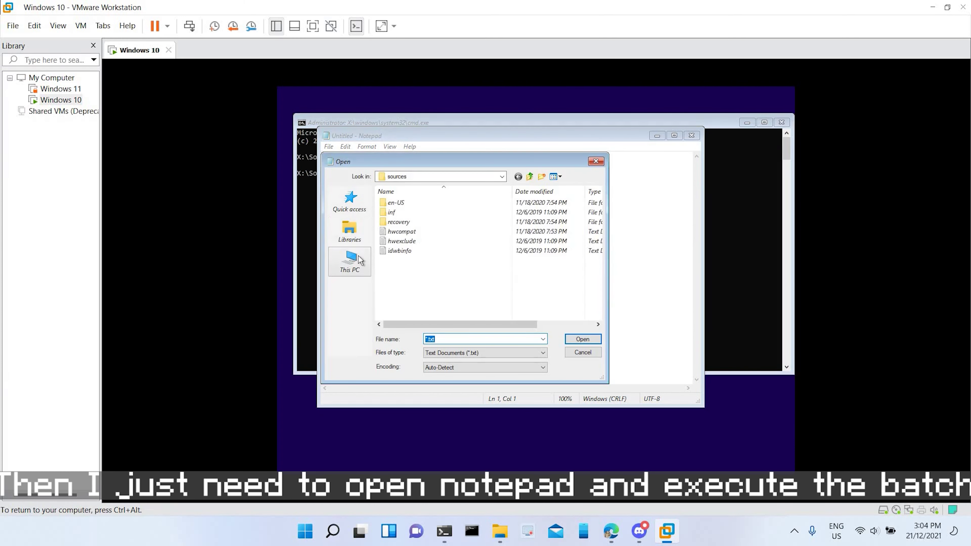
Step: Browse This PC in Notepad's Open dialog with Files of type set to All Files
{"action": "left_click", "coordinate": [349, 261]}
{"action": "left_click", "coordinate": [446, 354]}
{"action": "left_click", "coordinate": [446, 369]}
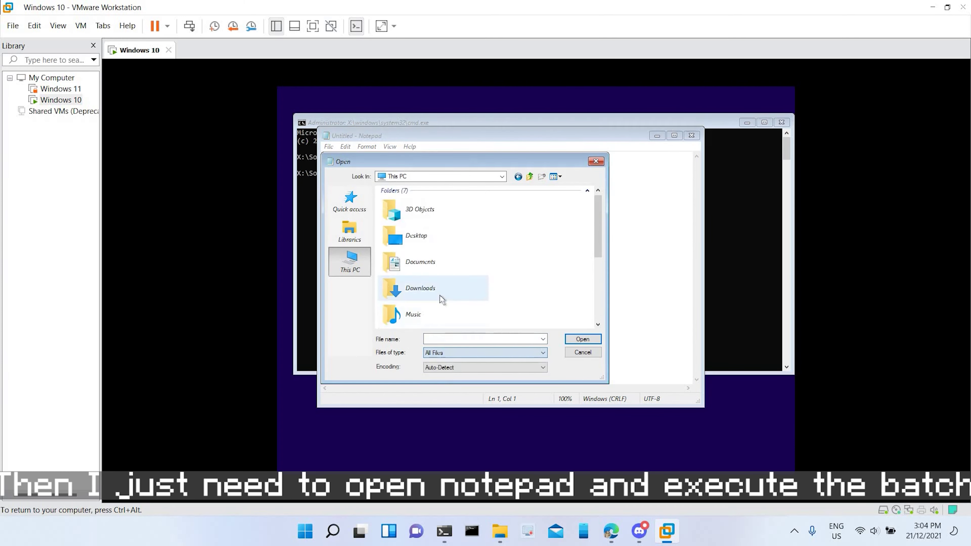
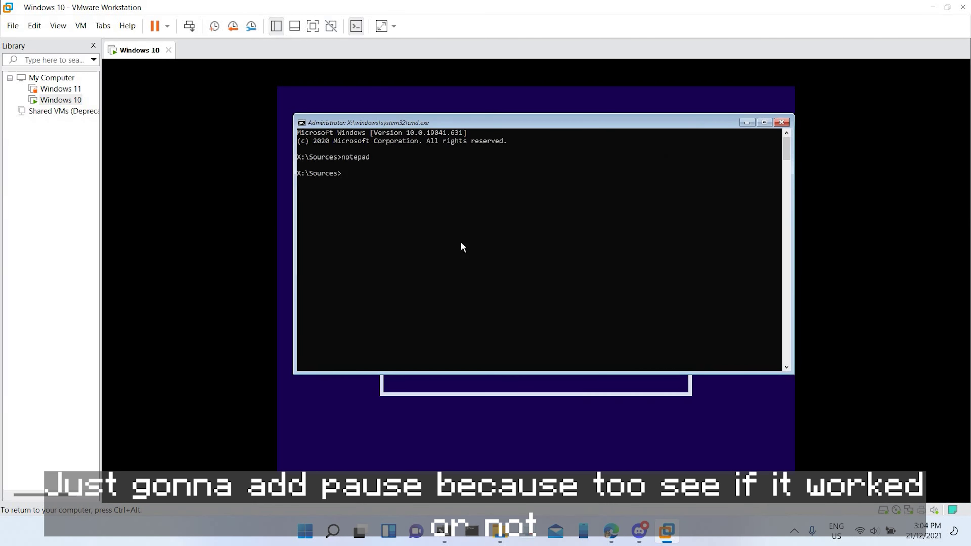
Step: Run the notepad command in the recovery command prompt to open a fresh untitled Notepad
{"action": "type", "text": "notepad"}
{"action": "key", "text": "Return"}
{"action": "left_click", "coordinate": [326, 147]}
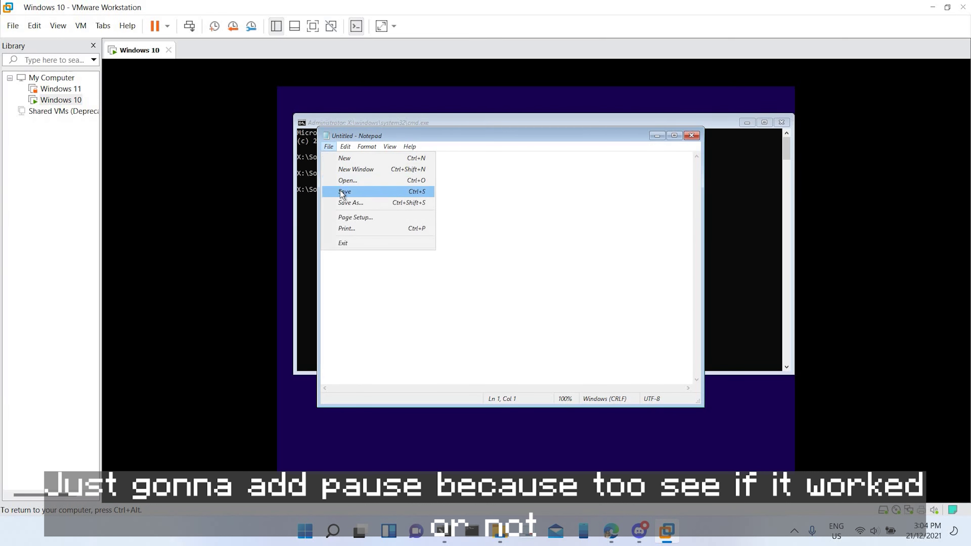
Step: In Notepad's Open dialog, browse to This PC and set Files of type to All Files
{"action": "left_click", "coordinate": [364, 181]}
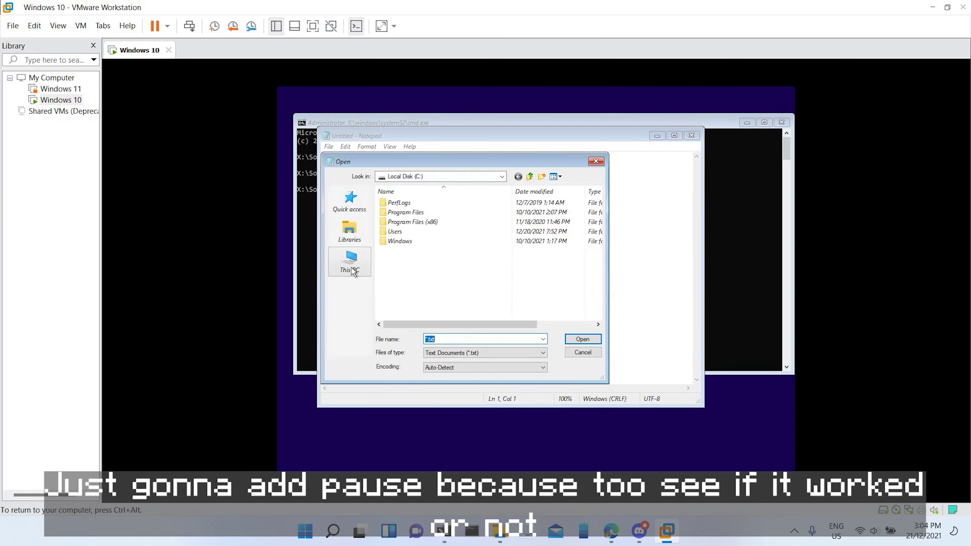
{"action": "left_click", "coordinate": [349, 262]}
{"action": "left_click", "coordinate": [443, 362]}
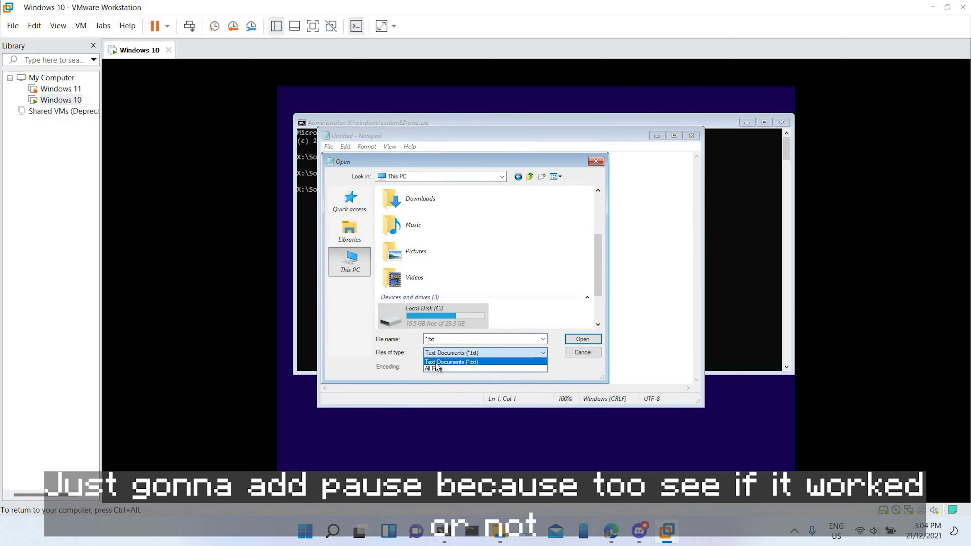
{"action": "left_click", "coordinate": [437, 368]}
Step: Open Local Disk (C:) to list its contents
{"action": "scroll", "coordinate": [425, 315], "scroll_direction": "down", "scroll_amount": 2}
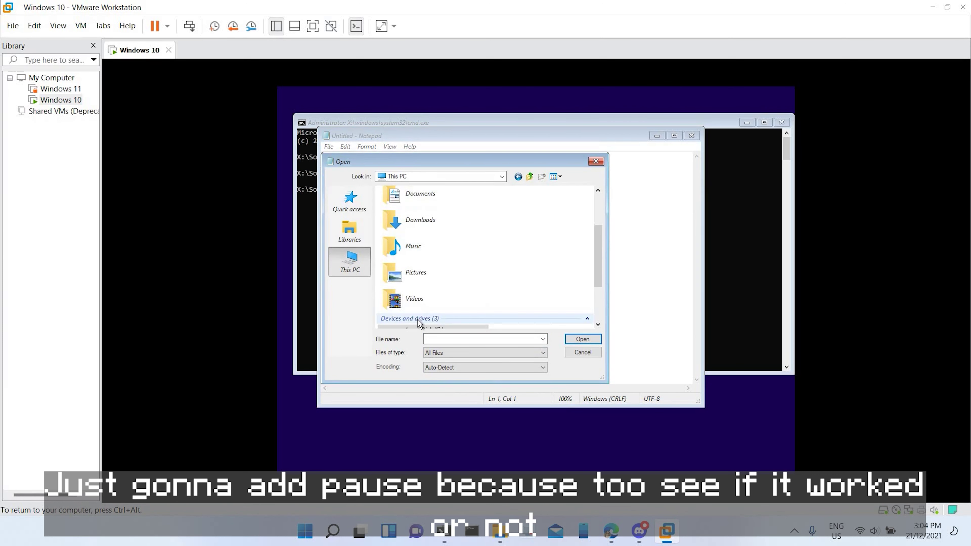
{"action": "left_click", "coordinate": [417, 326]}
{"action": "left_click_drag", "start_coordinate": [407, 316], "coordinate": [415, 319]}
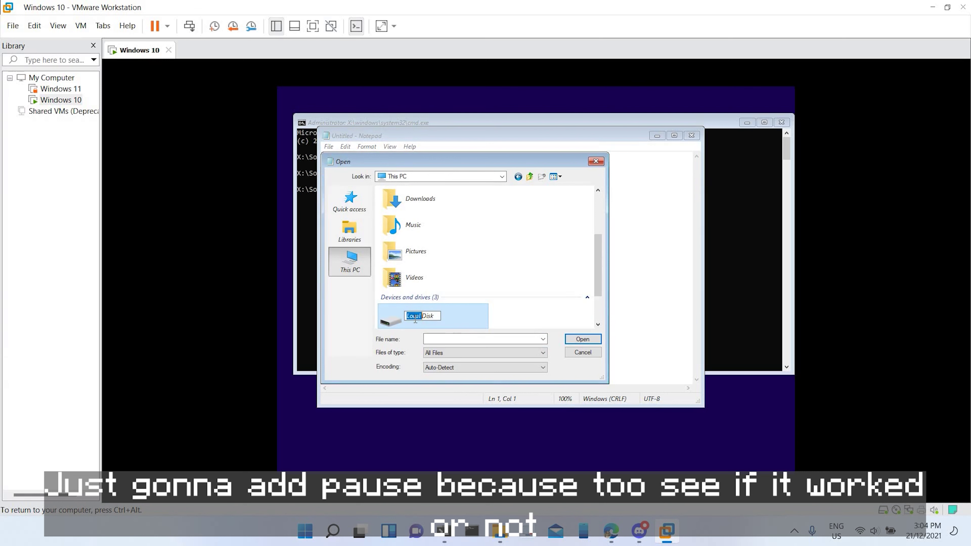
{"action": "double_click", "coordinate": [442, 315]}
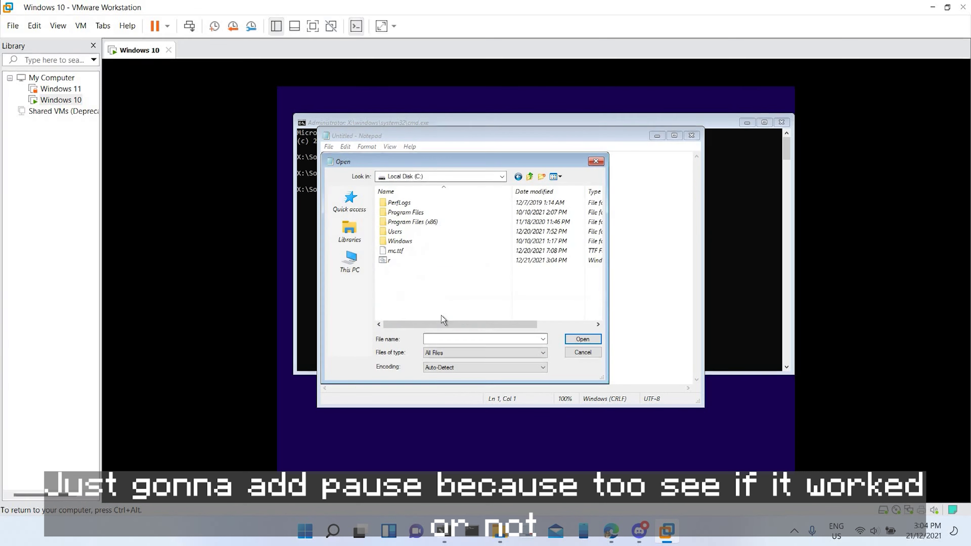
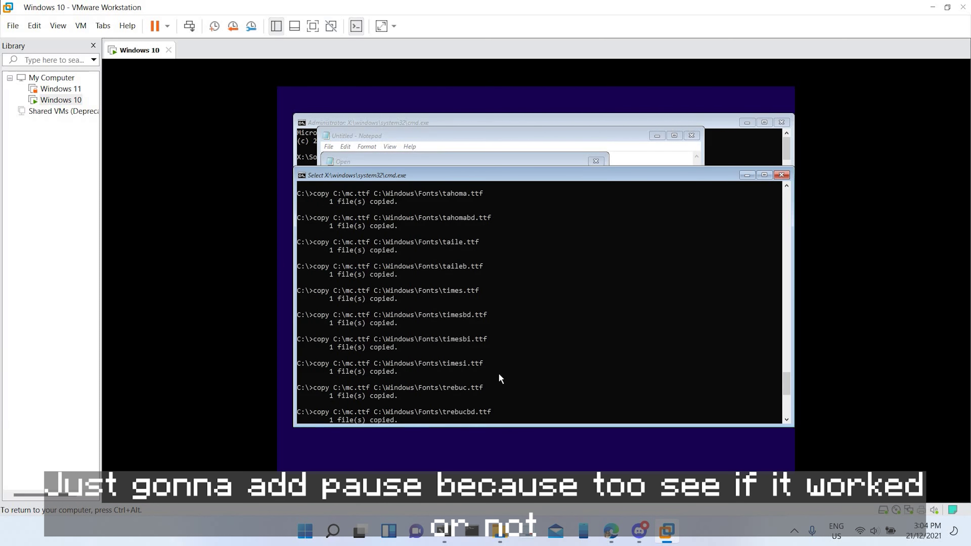
Step: Scroll back through the font copy output in the VM console
{"action": "scroll", "coordinate": [500, 355], "scroll_direction": "up", "scroll_amount": 4}
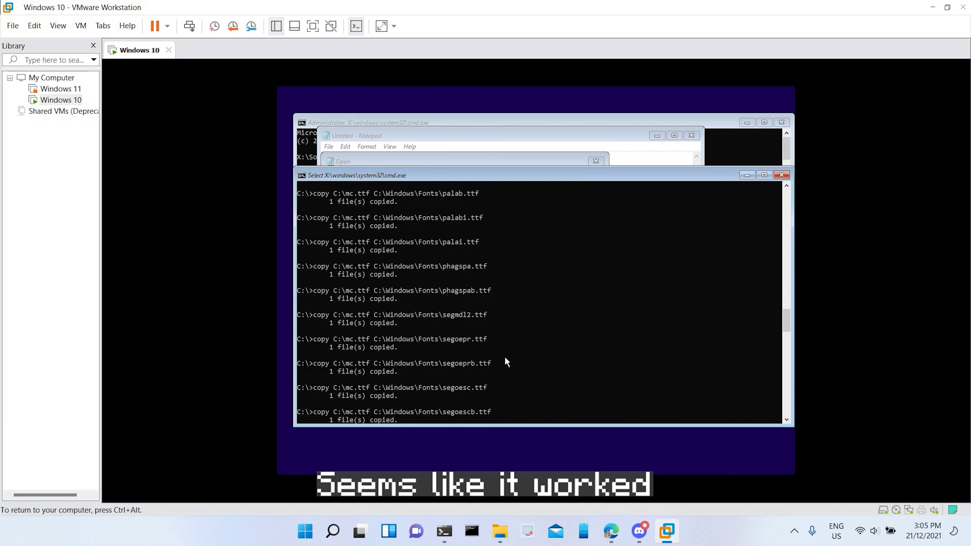
{"action": "left_click_drag", "start_coordinate": [378, 299], "coordinate": [458, 307]}
{"action": "right_click", "coordinate": [459, 307]}
{"action": "scroll", "coordinate": [461, 330], "scroll_direction": "up", "scroll_amount": 20}
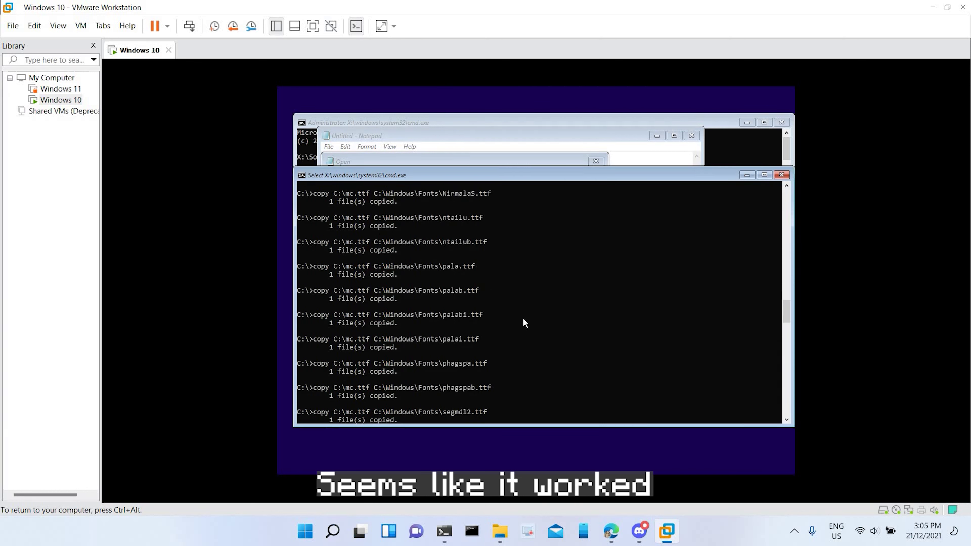
Step: Release input to the host and restart the Windows 10 guest
{"action": "key", "text": "ctrl+alt"}
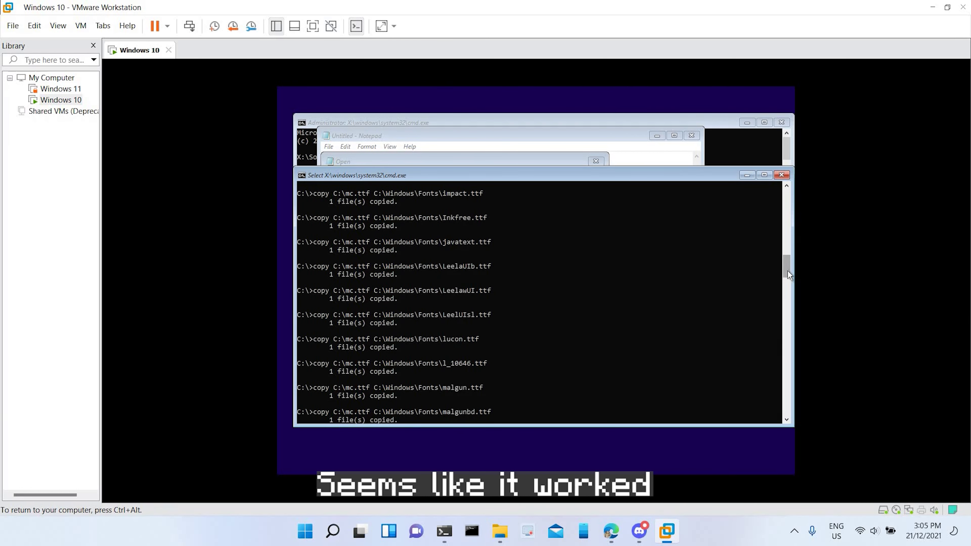
{"action": "left_click", "coordinate": [167, 26]}
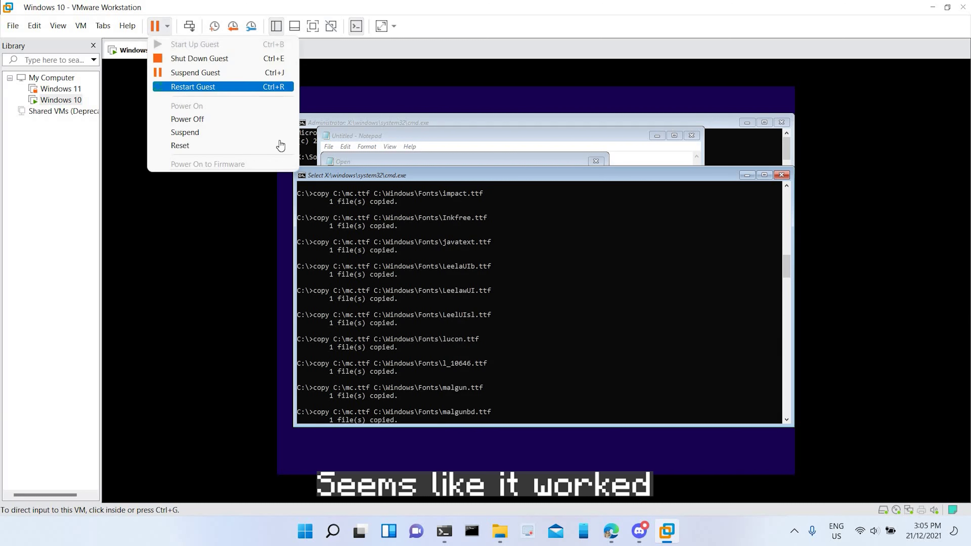
{"action": "left_click", "coordinate": [199, 87]}
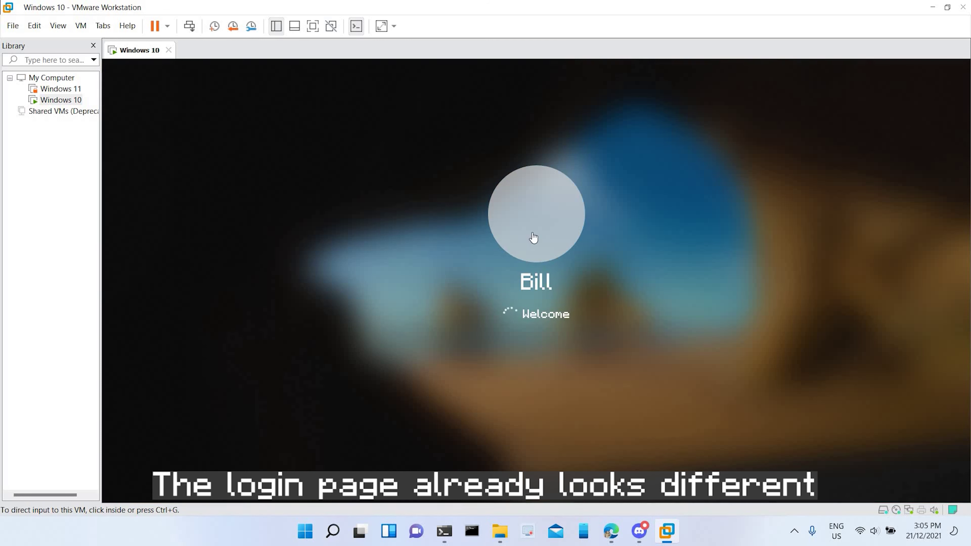
Step: Enter the guest, then maximize and restore File Explorer
{"action": "left_click", "coordinate": [558, 246]}
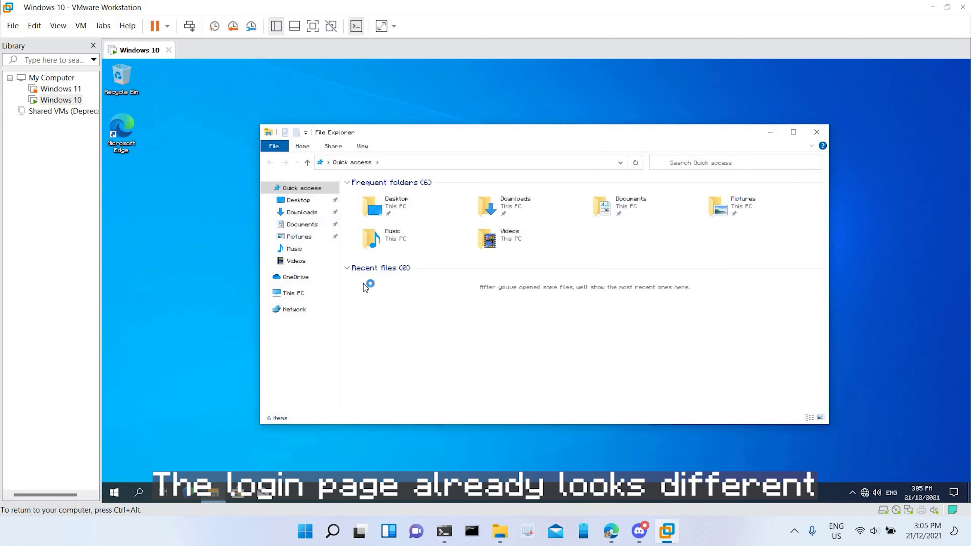
{"action": "left_click_drag", "start_coordinate": [413, 132], "coordinate": [414, 57]}
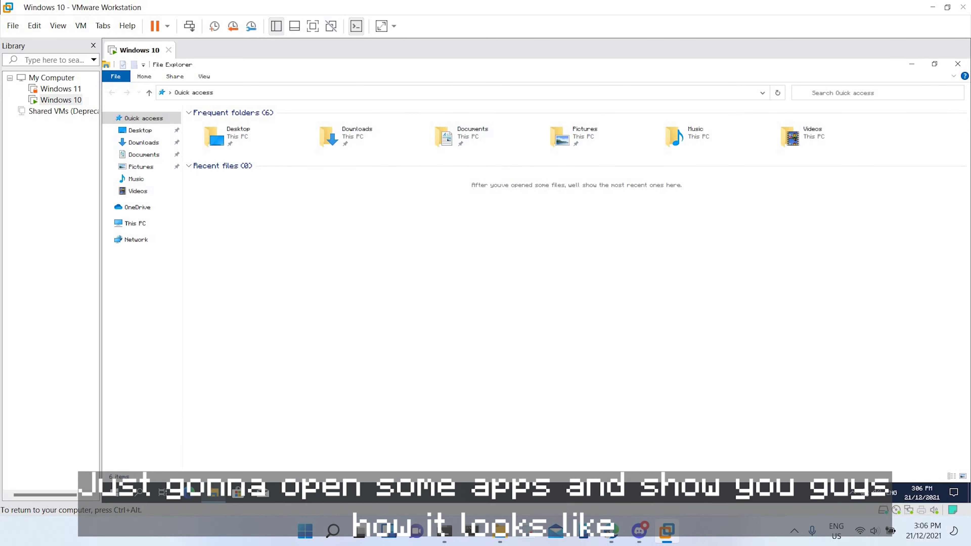
{"action": "left_click_drag", "start_coordinate": [467, 61], "coordinate": [493, 128]}
Step: Browse This PC into Local Disk (C:), then close File Explorer
{"action": "left_click", "coordinate": [243, 289]}
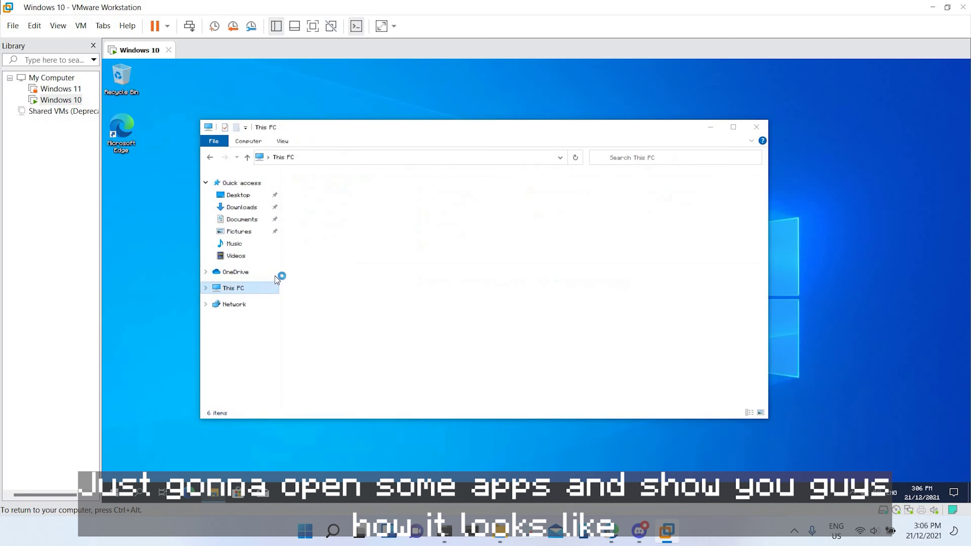
{"action": "left_click", "coordinate": [359, 296]}
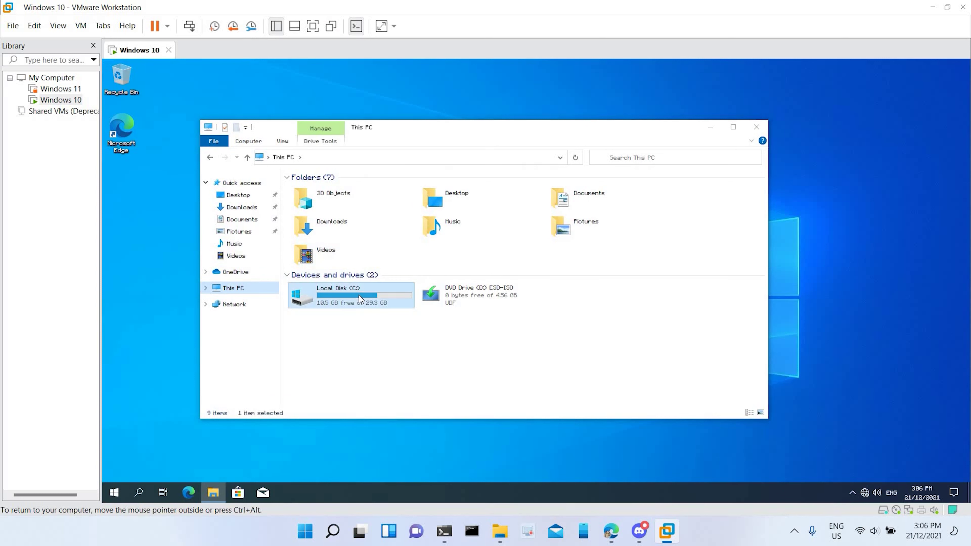
{"action": "double_click", "coordinate": [359, 295]}
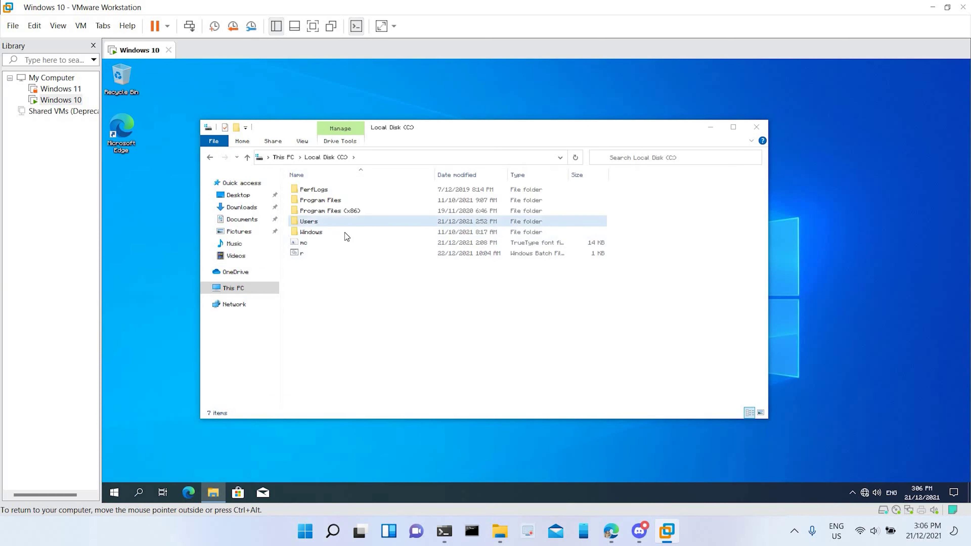
{"action": "key", "text": "alt+F4"}
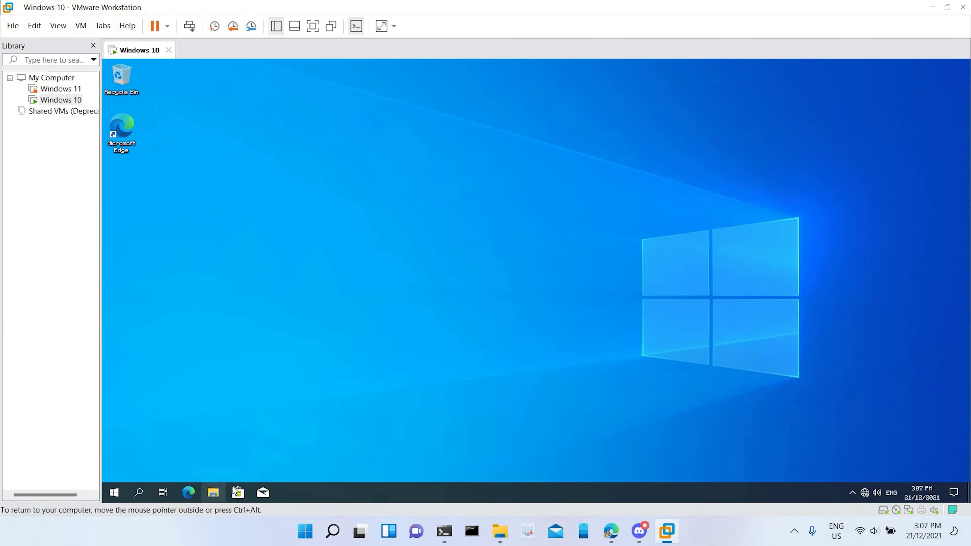
{"action": "left_click", "coordinate": [237, 491]}
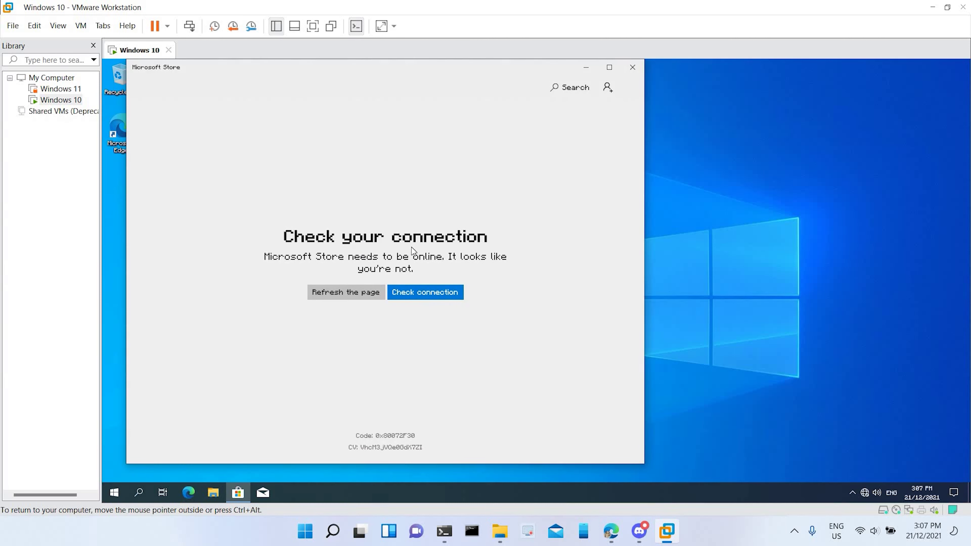
{"action": "left_click", "coordinate": [346, 295]}
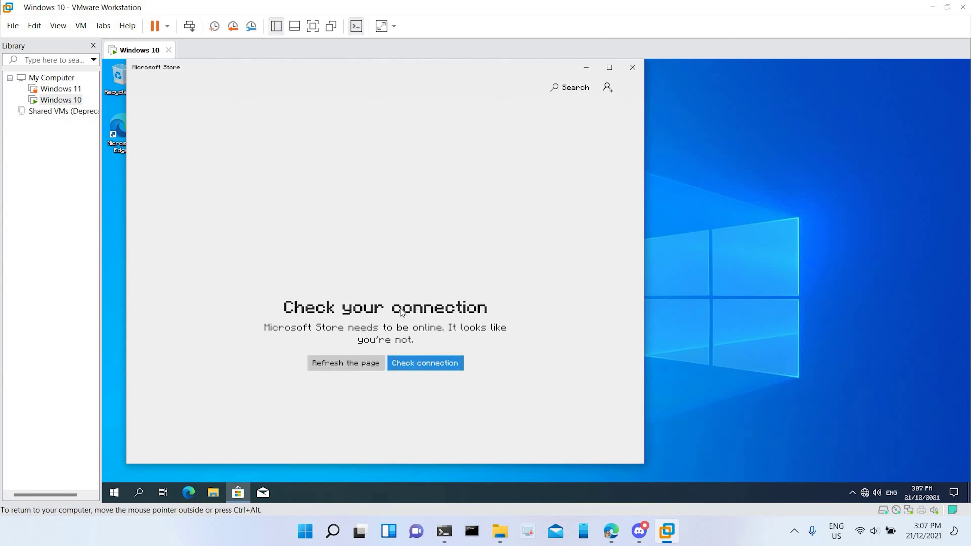
{"action": "left_click", "coordinate": [420, 300]}
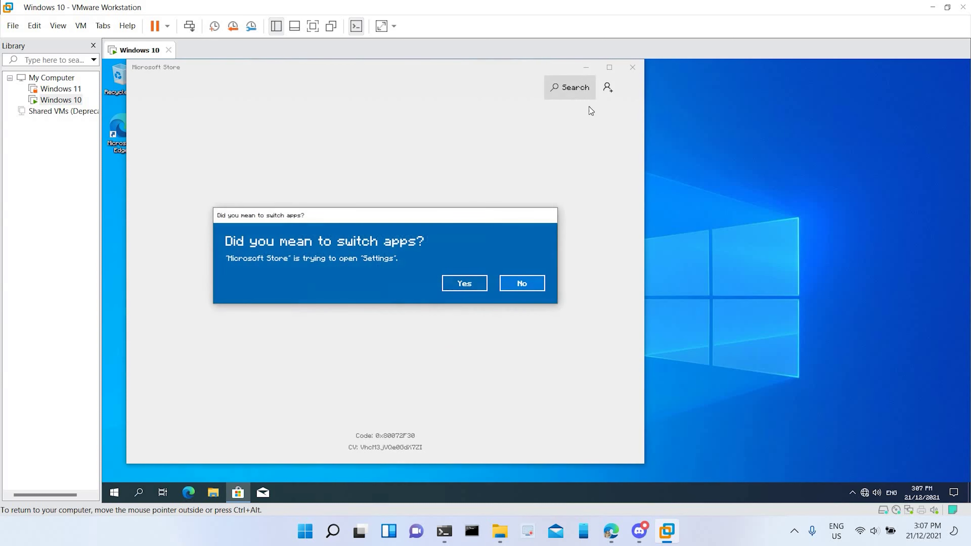
{"action": "left_click", "coordinate": [465, 283]}
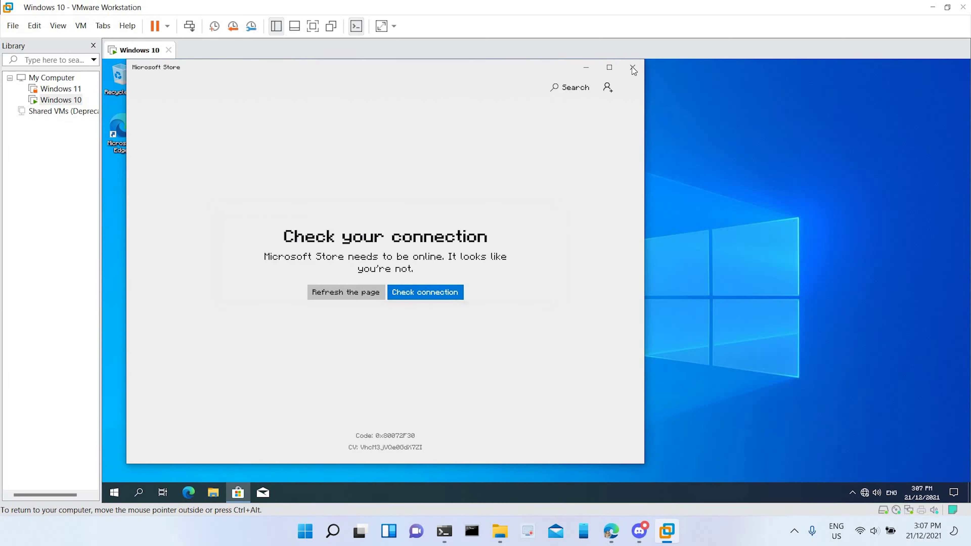
{"action": "left_click", "coordinate": [632, 67]}
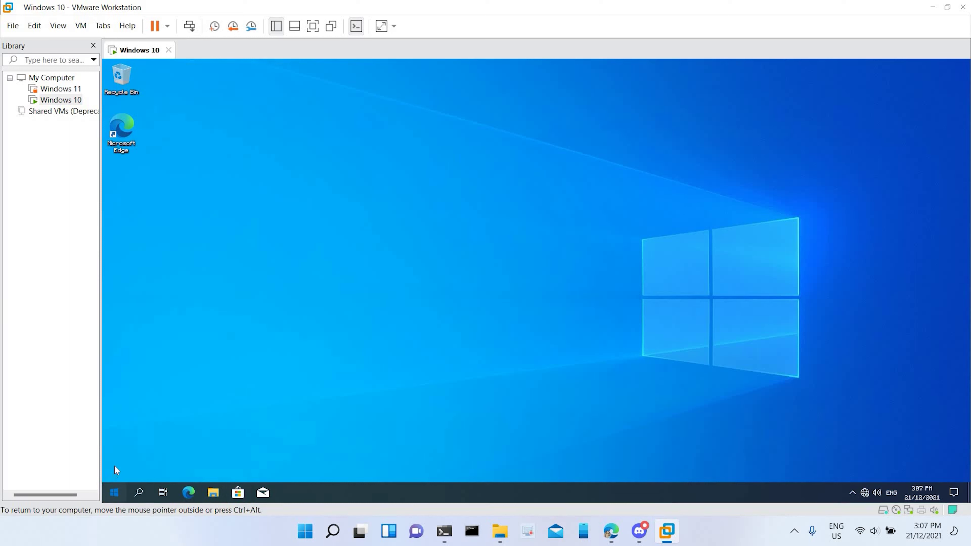
Step: Try launching the Settings app from the Start menu twice
{"action": "left_click", "coordinate": [114, 492]}
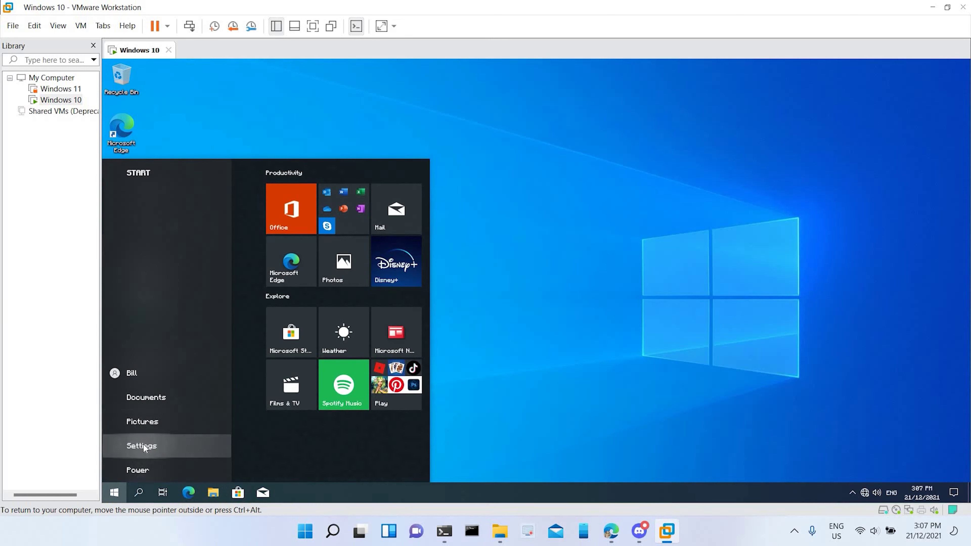
{"action": "left_click", "coordinate": [117, 443]}
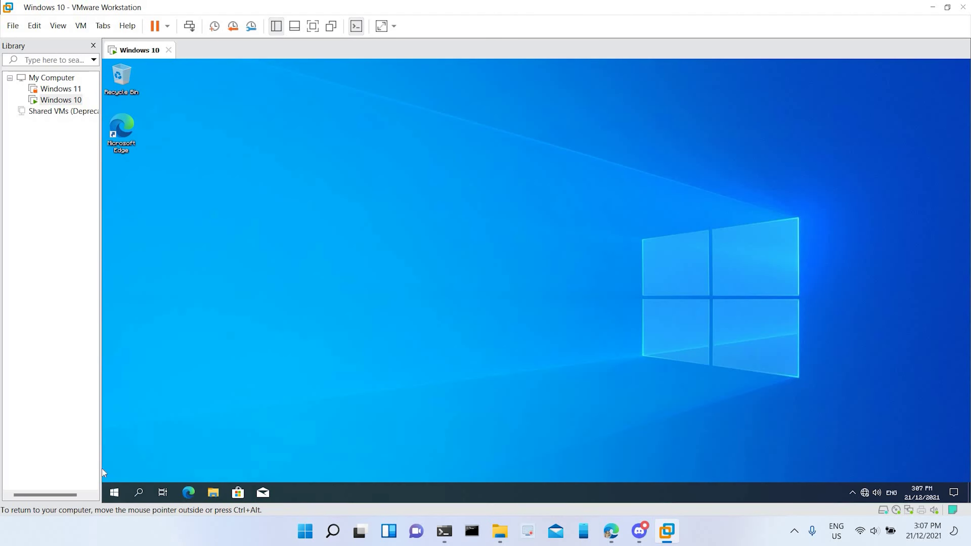
{"action": "left_click", "coordinate": [114, 493]}
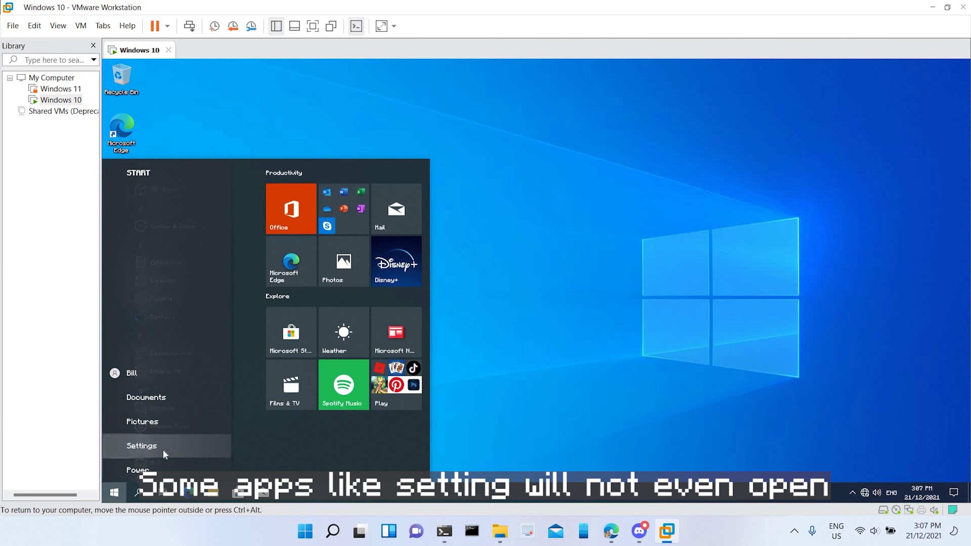
{"action": "left_click", "coordinate": [119, 444]}
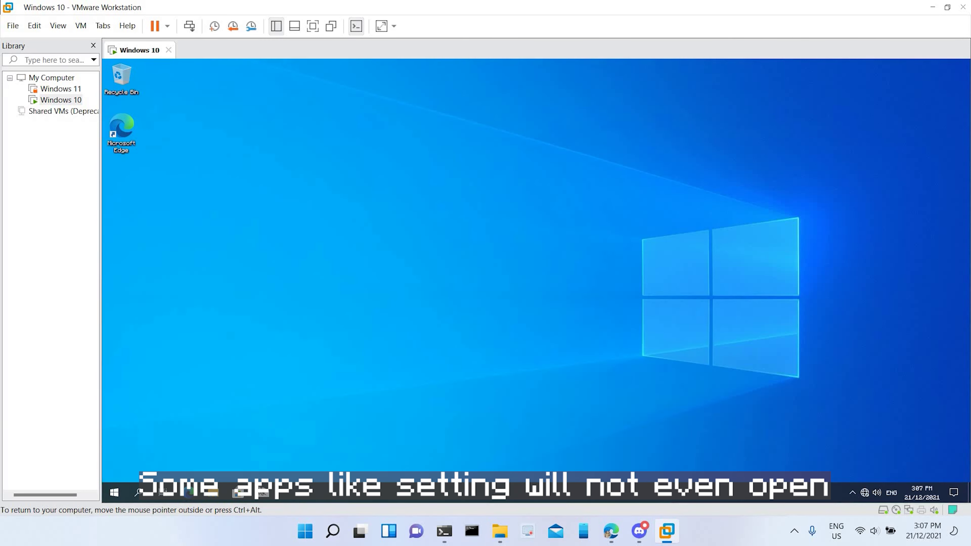
Step: Launch the Mail app to view its Welcome screen, then close it
{"action": "left_click", "coordinate": [263, 492]}
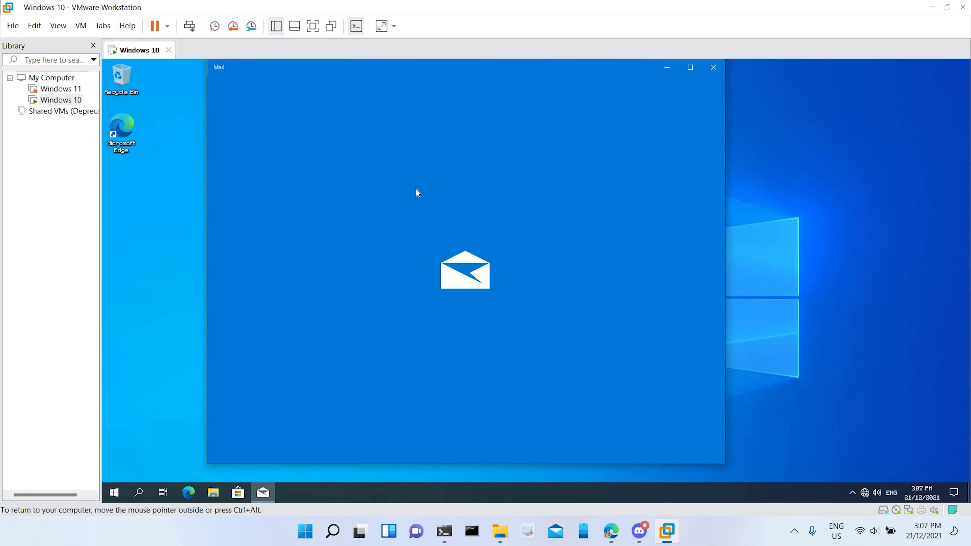
{"action": "left_click", "coordinate": [116, 132]}
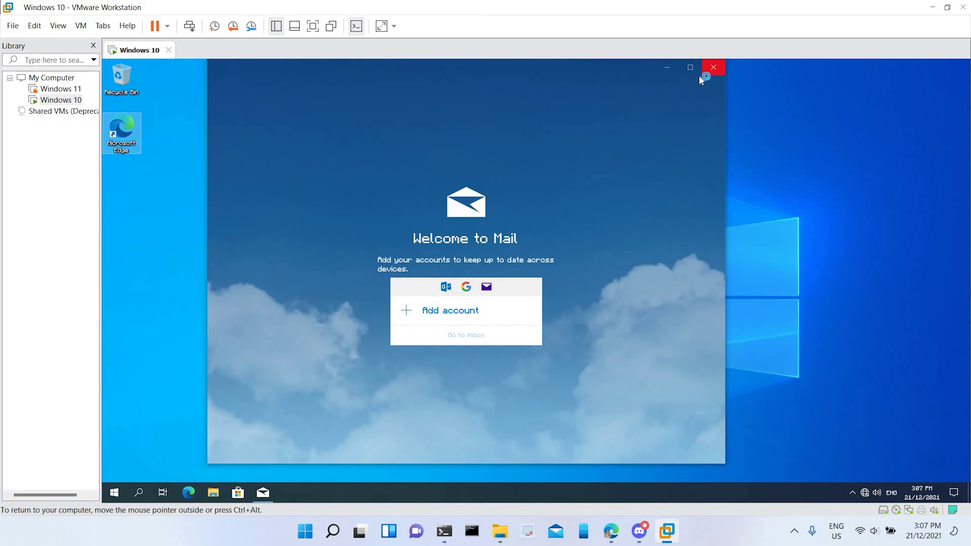
{"action": "left_click", "coordinate": [711, 69]}
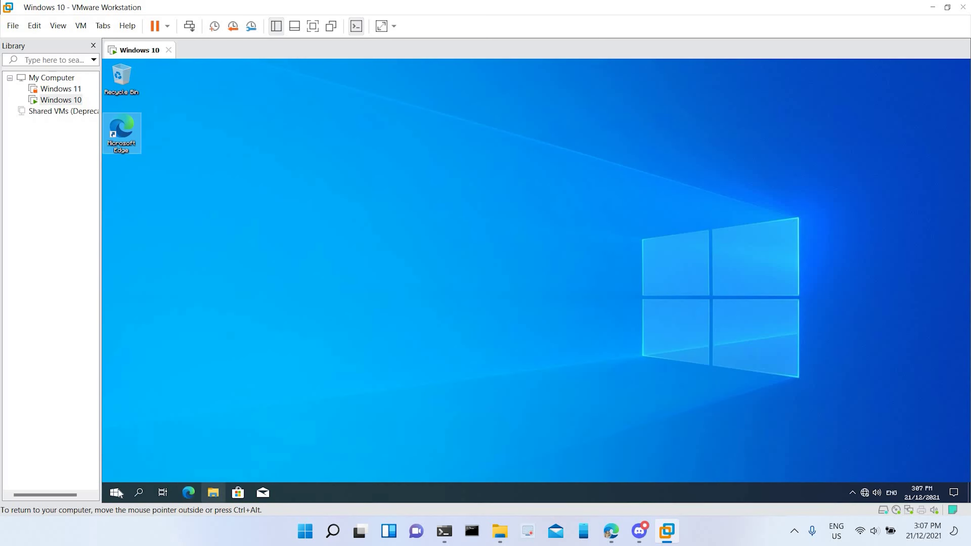
Step: Launch Microsoft Store from Start and close the offline window
{"action": "left_click", "coordinate": [114, 492]}
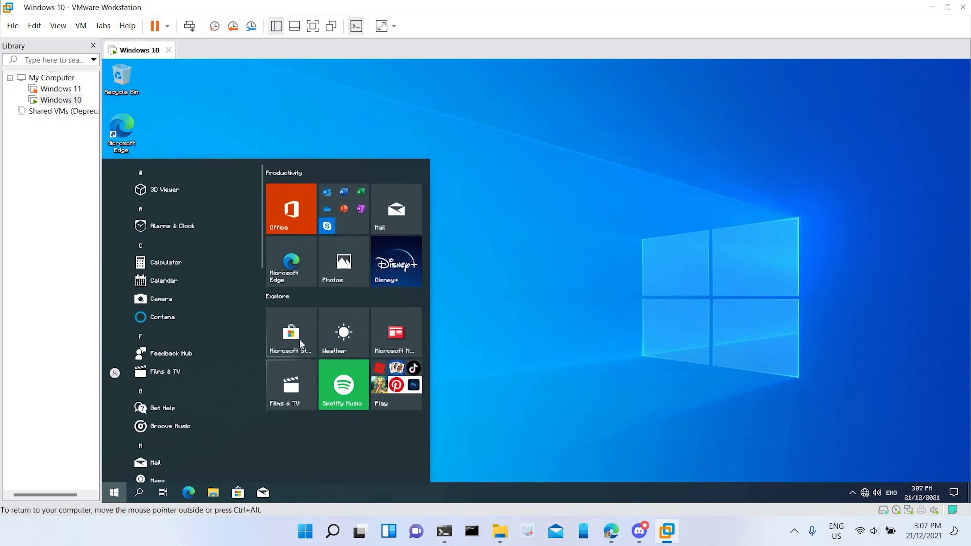
{"action": "left_click", "coordinate": [306, 336]}
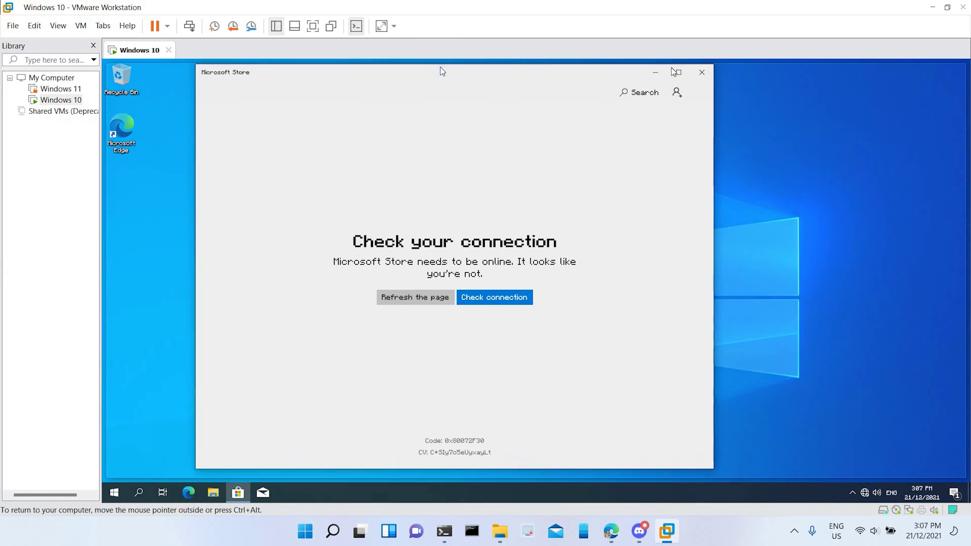
{"action": "left_click", "coordinate": [700, 78]}
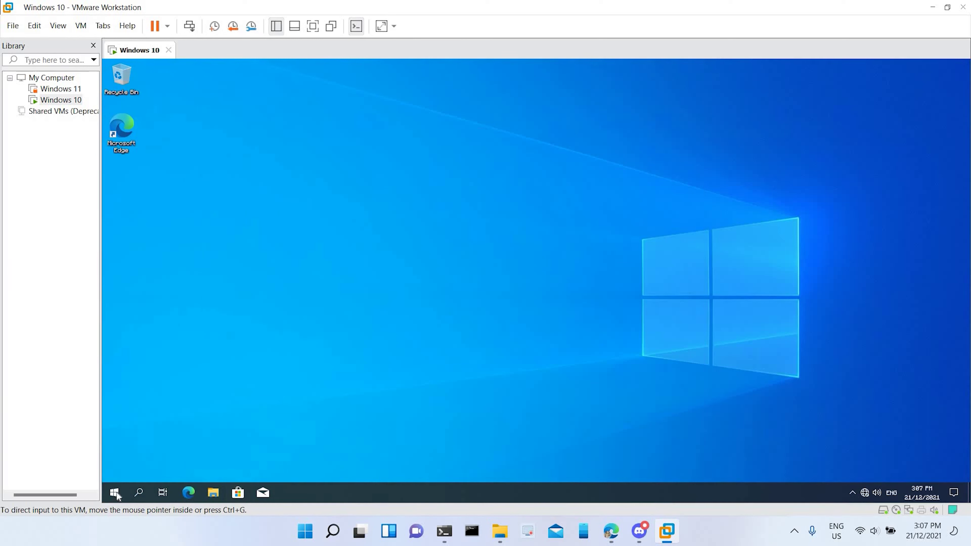
Step: Open and close the offline Feedback Hub, then open date and time settings from the taskbar
{"action": "key", "text": "super"}
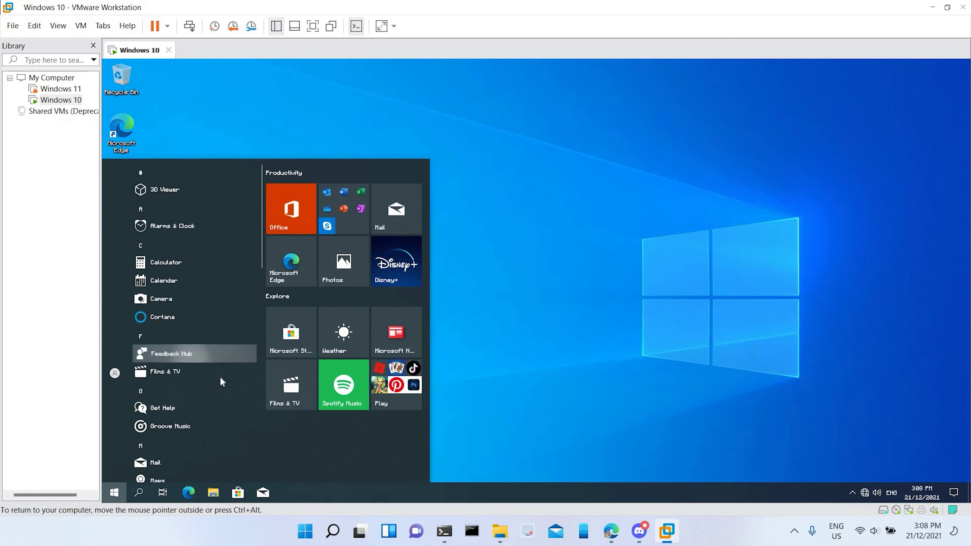
{"action": "left_click", "coordinate": [214, 353]}
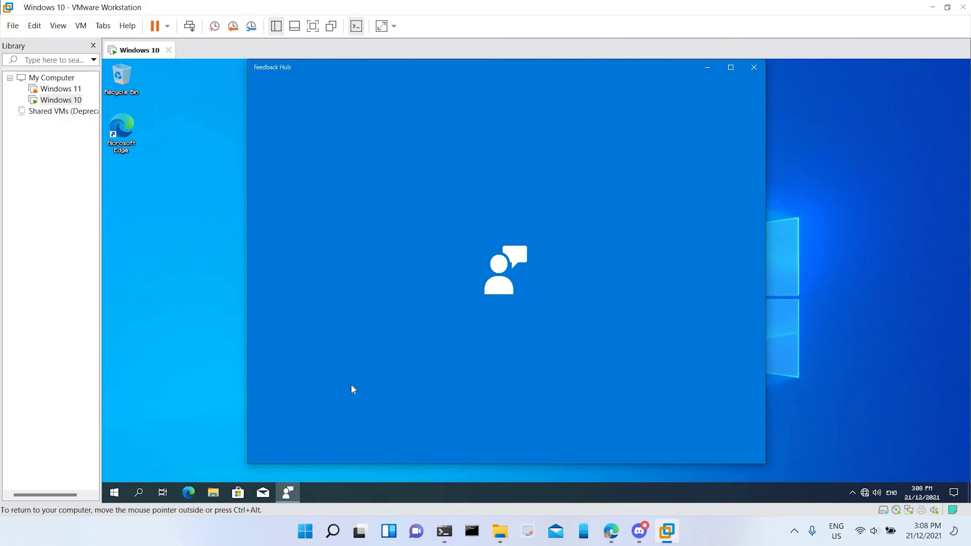
{"action": "left_click", "coordinate": [853, 490]}
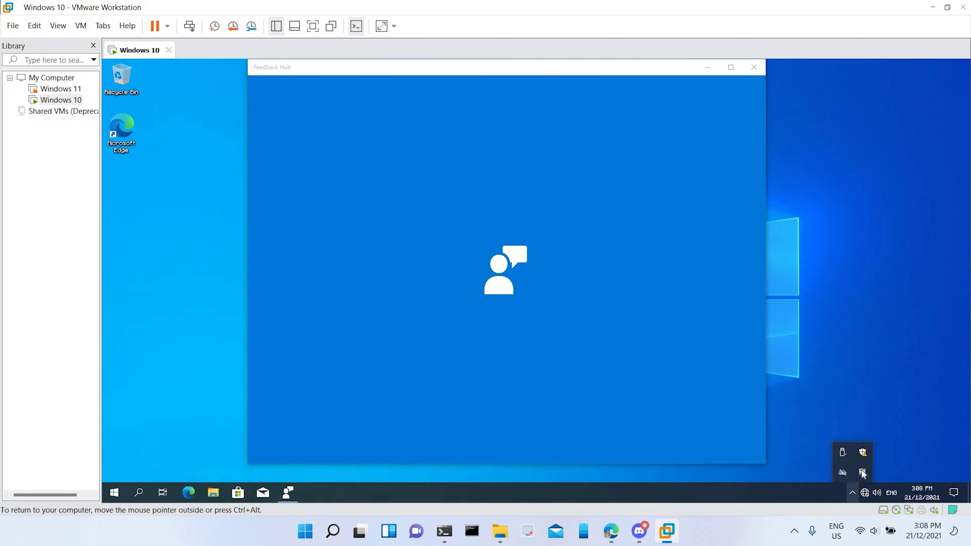
{"action": "left_click", "coordinate": [852, 492]}
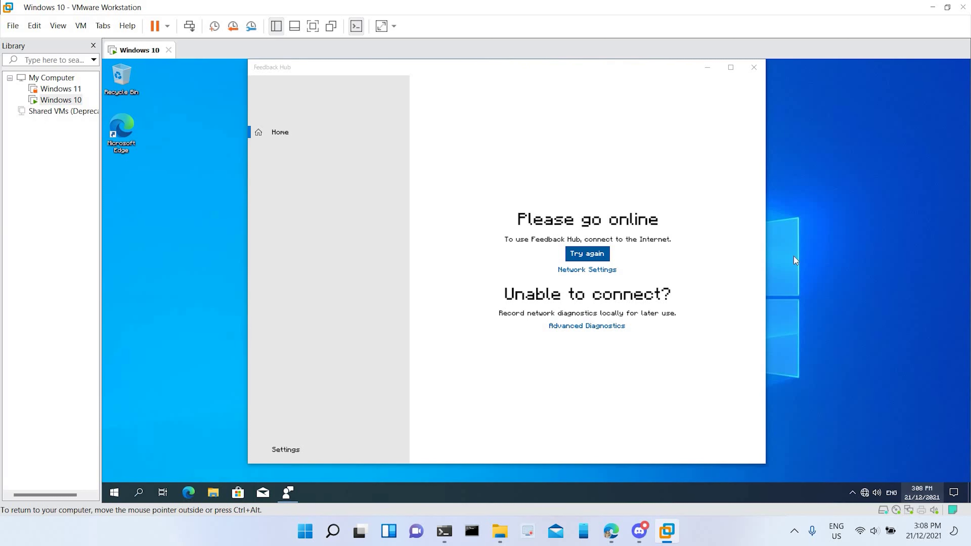
{"action": "left_click", "coordinate": [753, 67]}
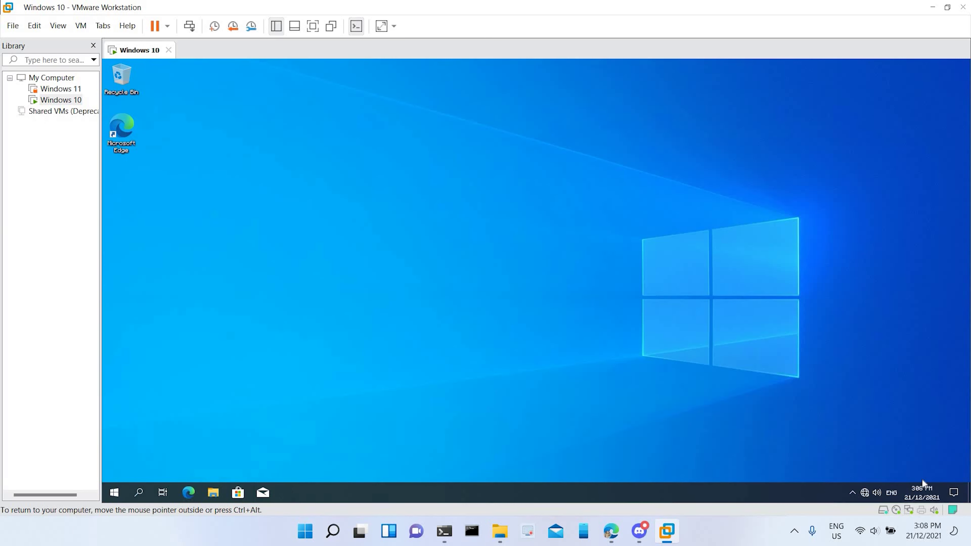
{"action": "right_click", "coordinate": [920, 491]}
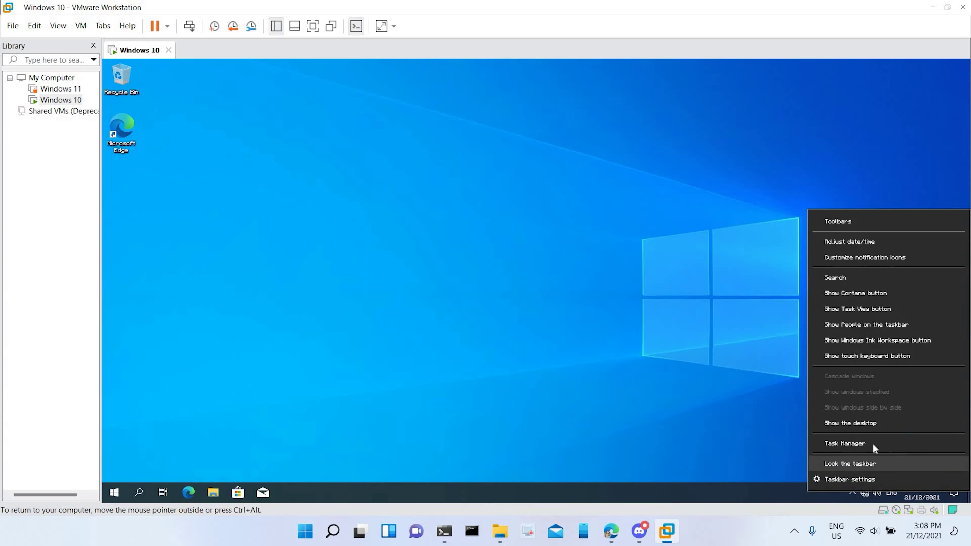
{"action": "left_click", "coordinate": [853, 240]}
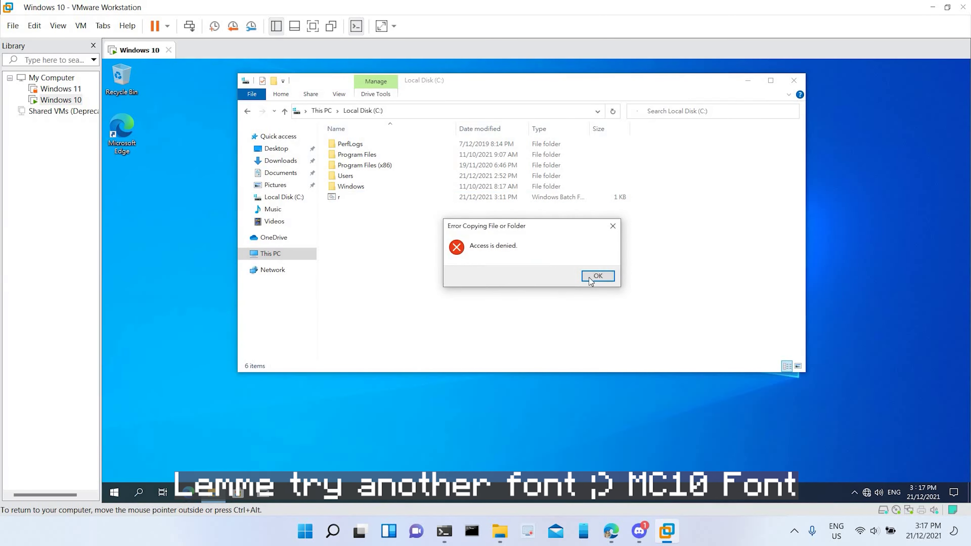
Step: Dismiss the error and move the Minecraft font file from the desktop into Local Disk (C:) with admin permission
{"action": "left_click", "coordinate": [597, 276]}
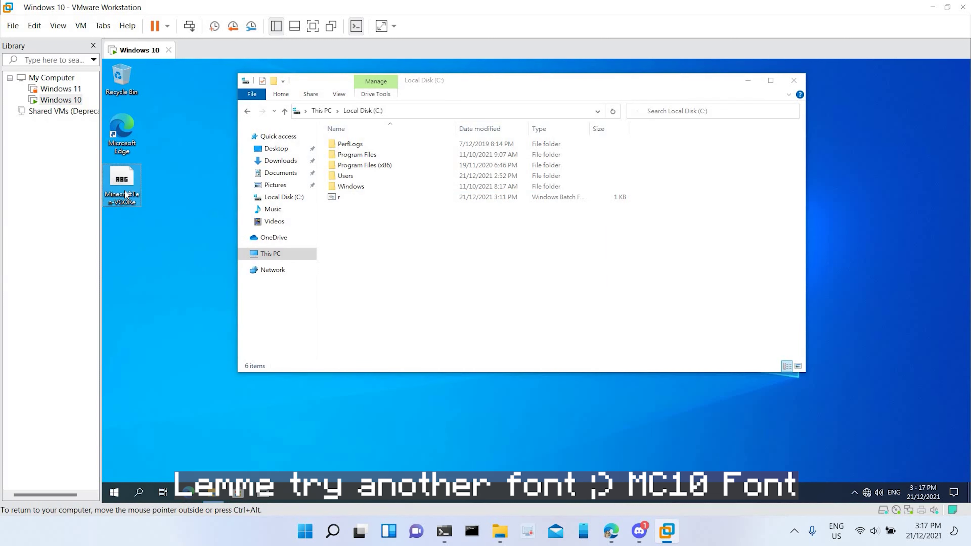
{"action": "left_click", "coordinate": [124, 189]}
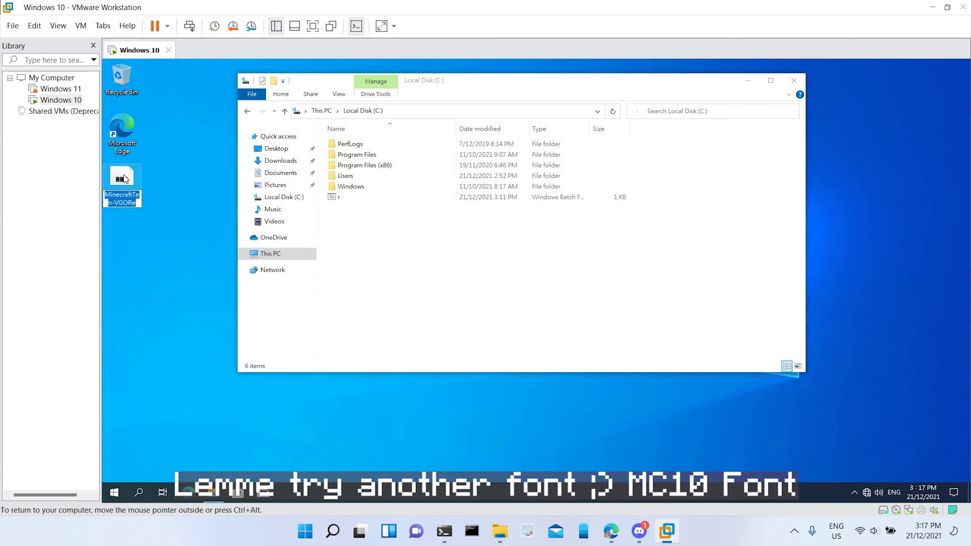
{"action": "left_click_drag", "start_coordinate": [124, 179], "coordinate": [445, 261]}
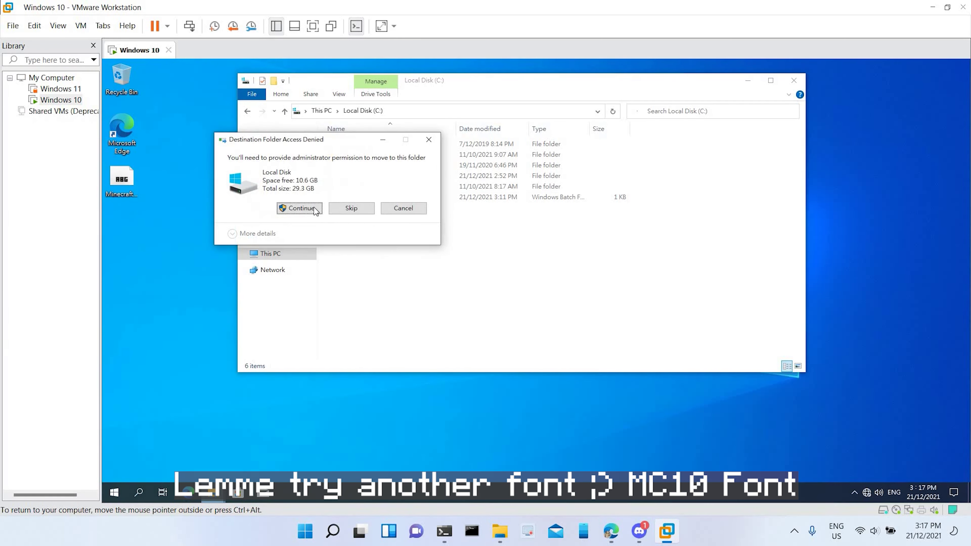
{"action": "left_click", "coordinate": [300, 208]}
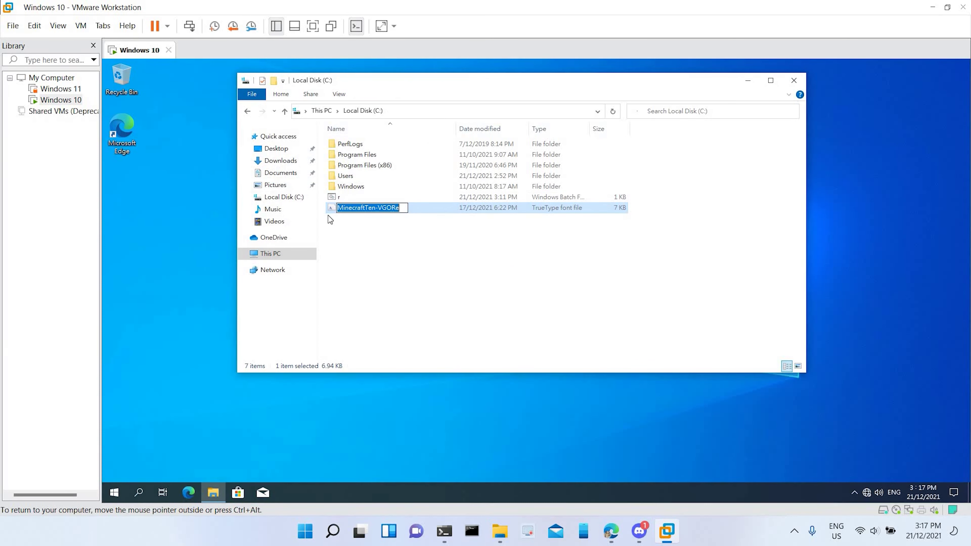
Step: Rename the font file in C: to mc, granting admin permission
{"action": "type", "text": "mc"}
{"action": "key", "text": "Return"}
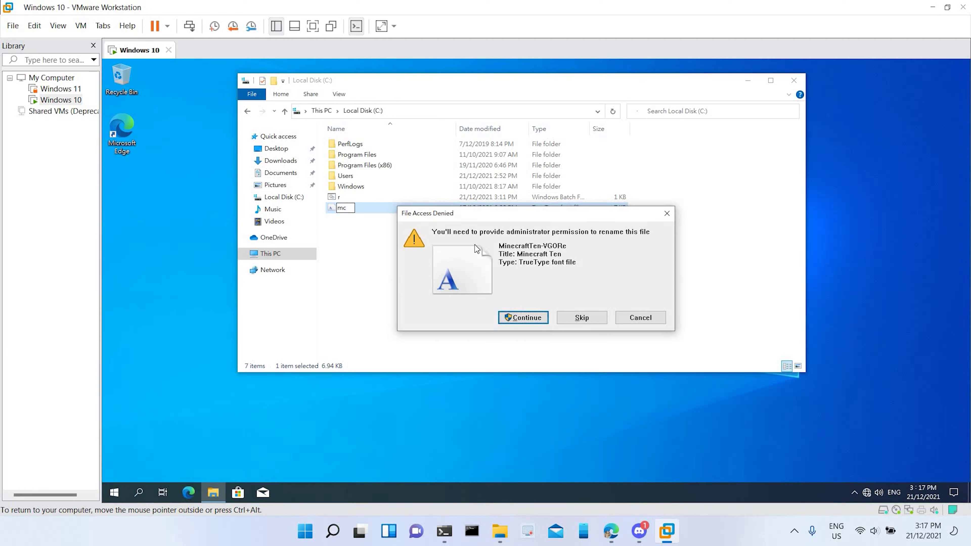
{"action": "left_click", "coordinate": [535, 318]}
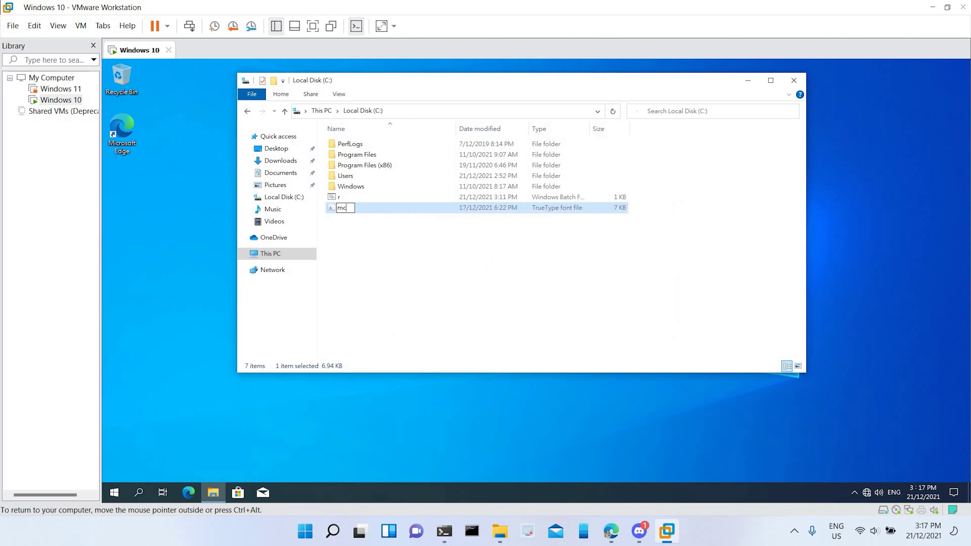
{"action": "left_click", "coordinate": [168, 26]}
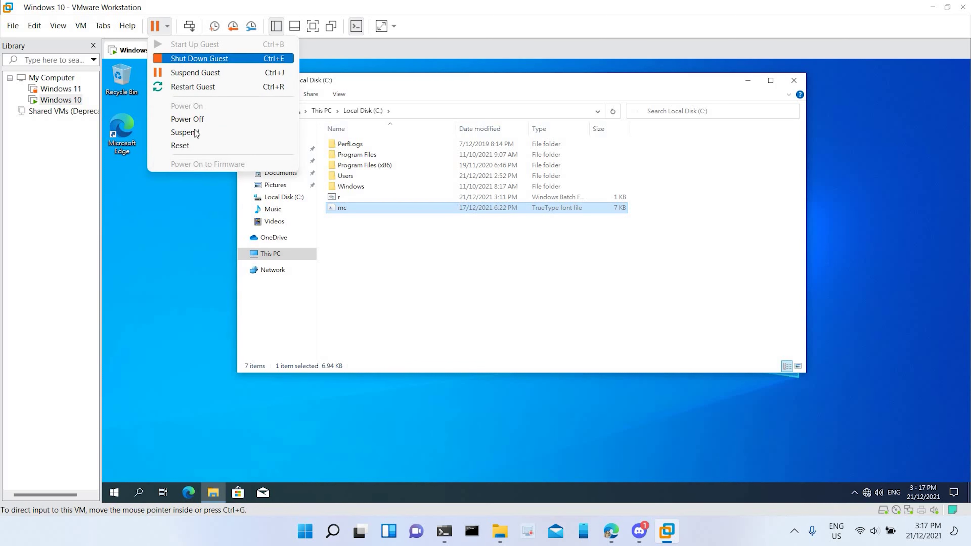
Step: Power-cycle the VM into Windows Setup and launch Notepad from a Shift+F10 command prompt
{"action": "left_click", "coordinate": [187, 119]}
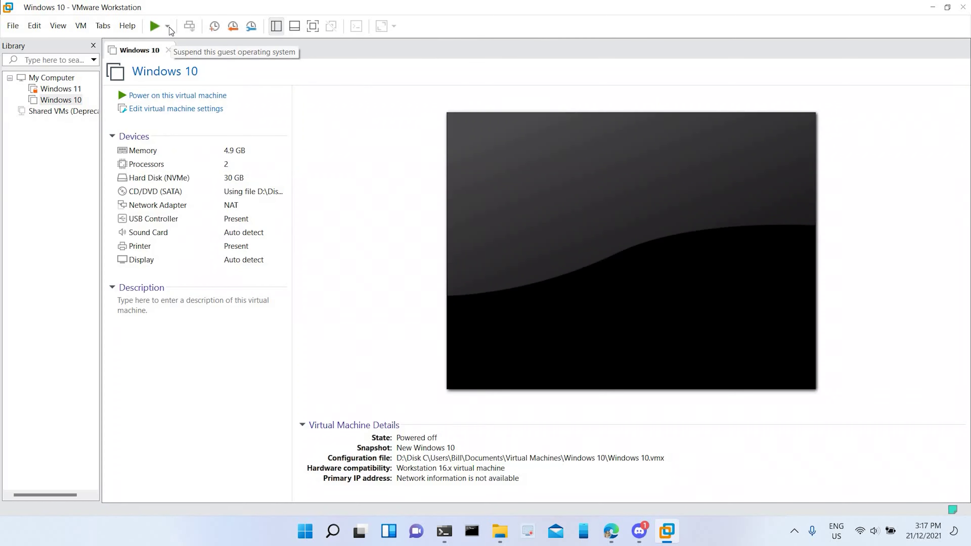
{"action": "left_click", "coordinate": [155, 26]}
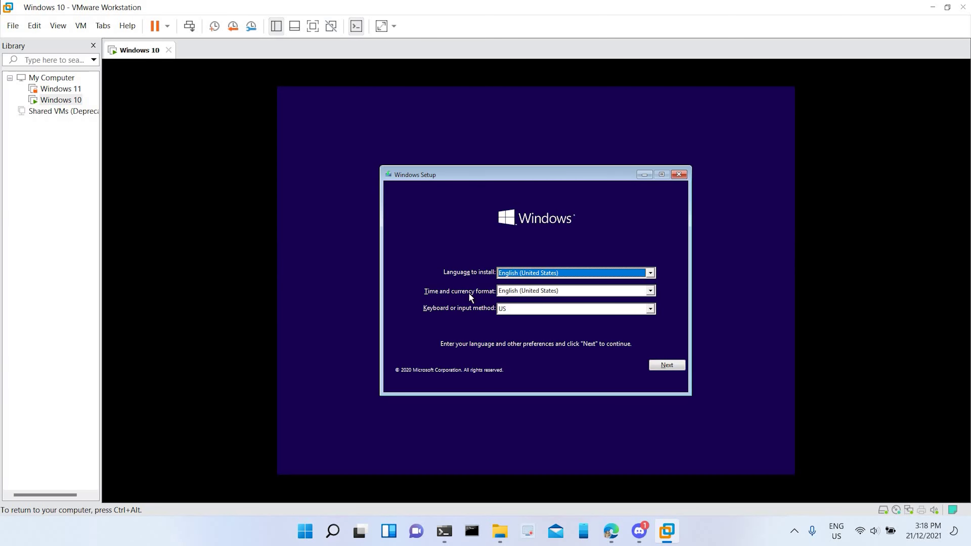
{"action": "key", "text": "shift+F10"}
{"action": "type", "text": "note"}
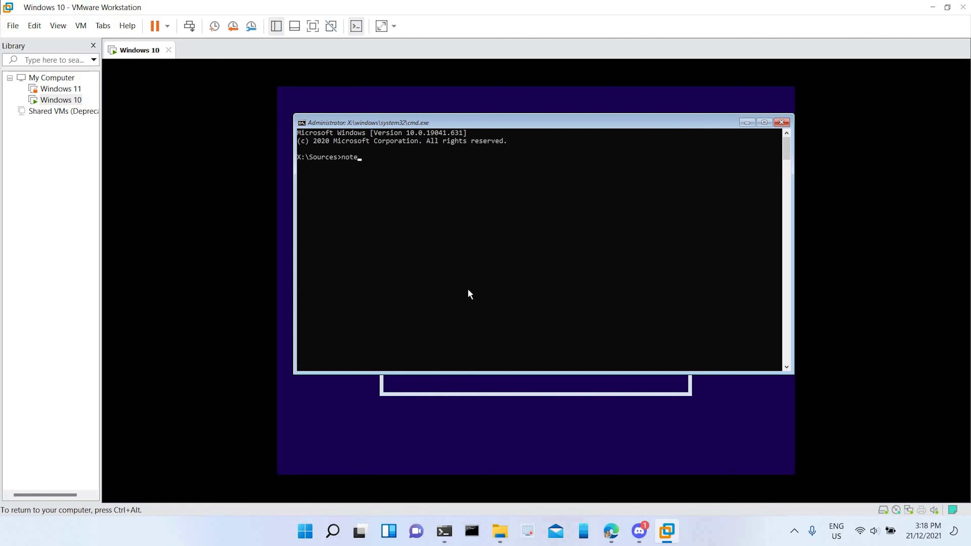
{"action": "type", "text": "pad"}
{"action": "key", "text": "Return"}
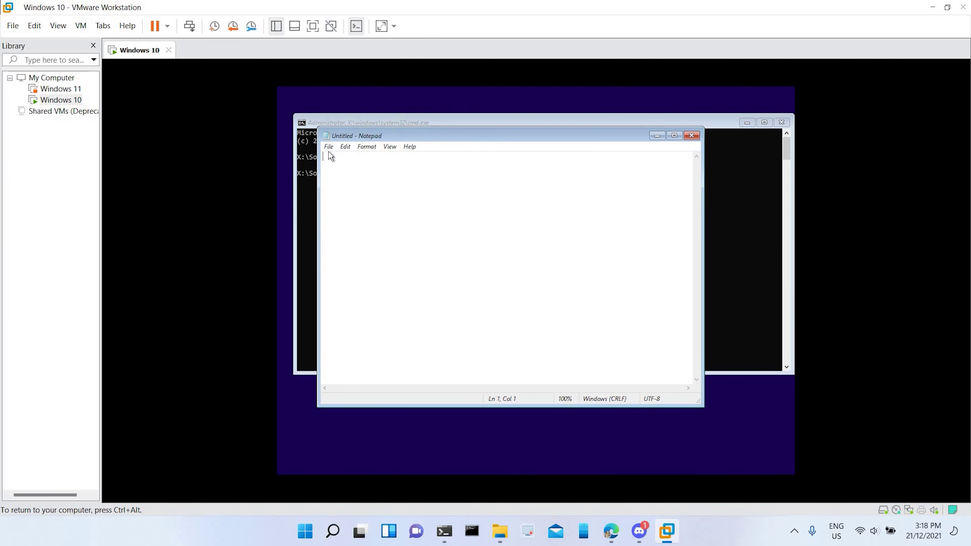
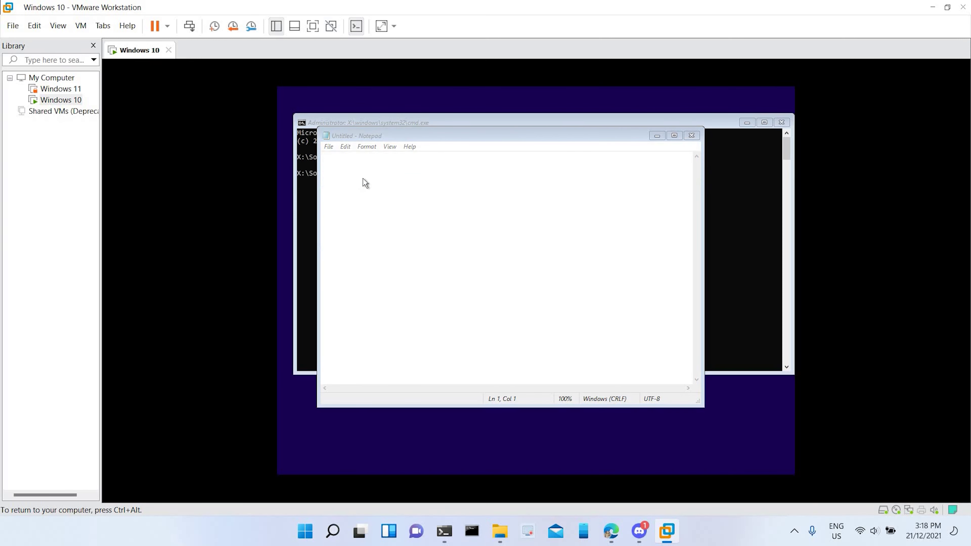
Step: Bring up Notepad's Open dialog with Ctrl+O and browse to This PC's drives
{"action": "key", "text": "ctrl+o"}
{"action": "left_click", "coordinate": [349, 262]}
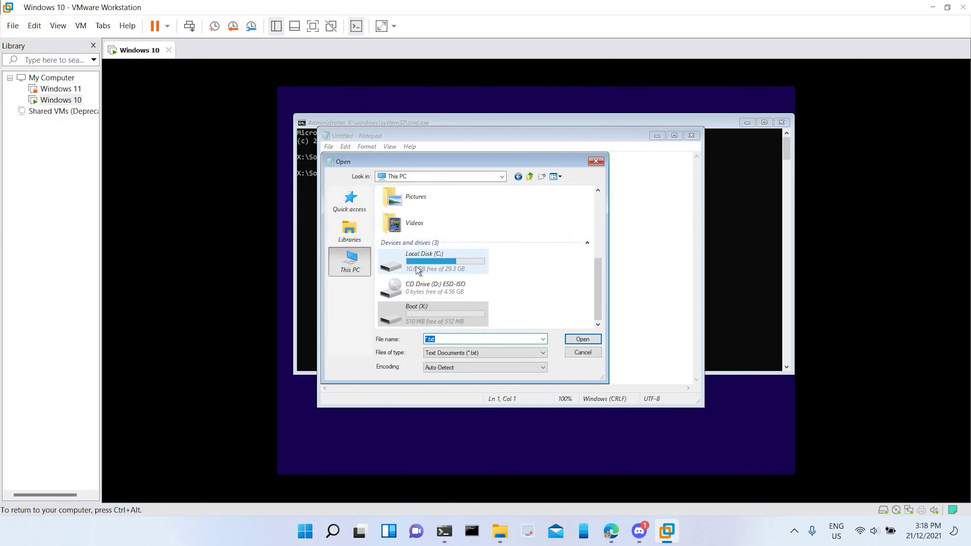
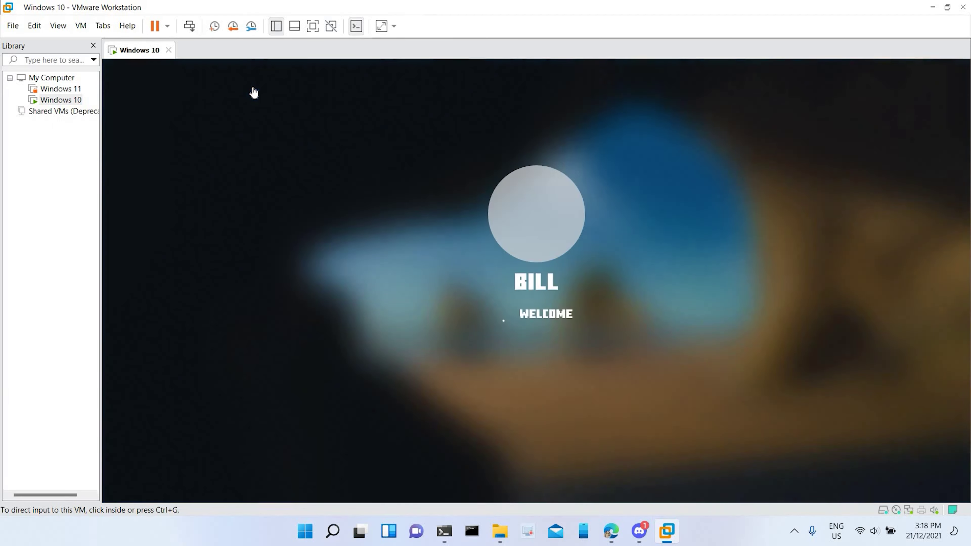
Step: Capture input in the VM, toggling between host and guest with Ctrl+Alt and Ctrl+G, until the desktop loads
{"action": "left_click", "coordinate": [253, 92]}
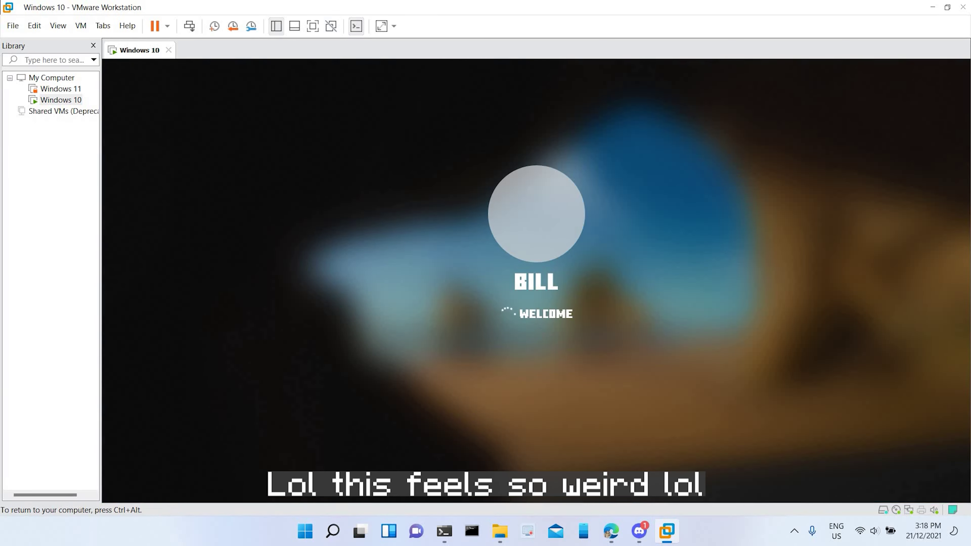
{"action": "key", "text": "ctrl+alt"}
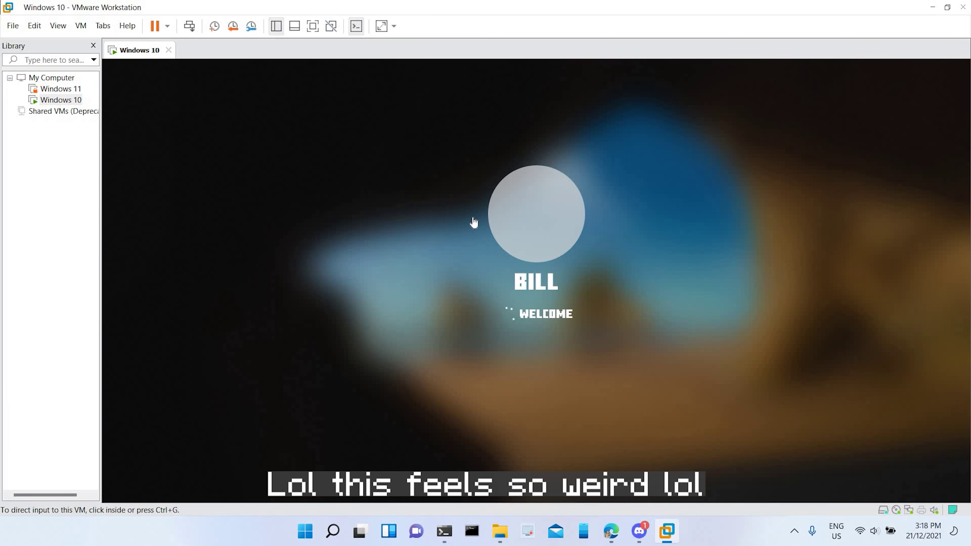
{"action": "key", "text": "ctrl+g"}
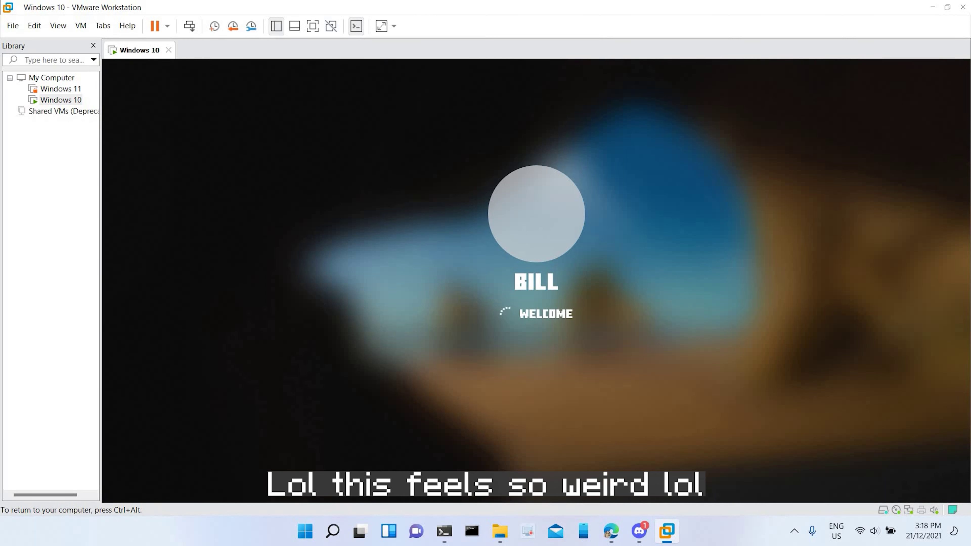
{"action": "key", "text": "ctrl+alt"}
{"action": "key", "text": "ctrl+g"}
{"action": "key", "text": "ctrl+alt"}
{"action": "key", "text": "ctrl+g"}
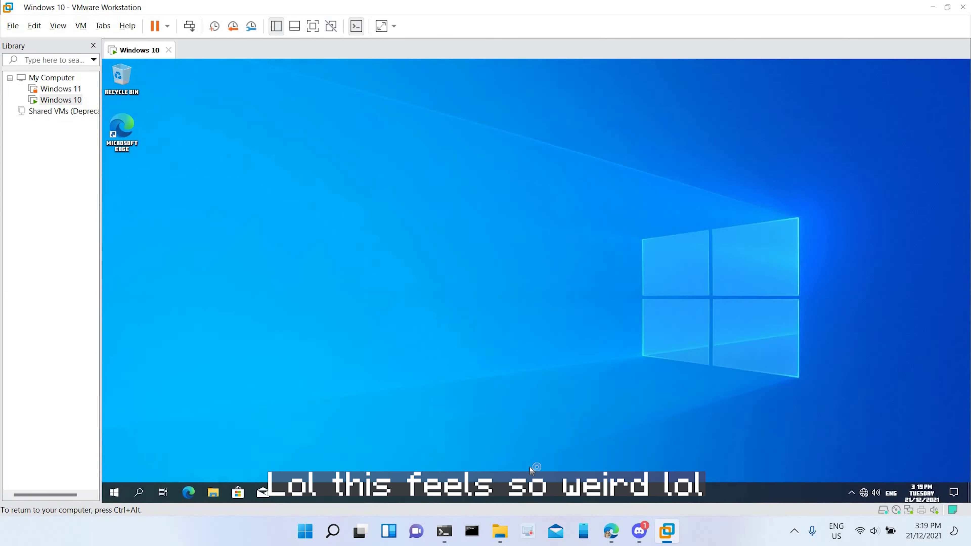
{"action": "key", "text": "ctrl+alt"}
{"action": "key", "text": "ctrl+g"}
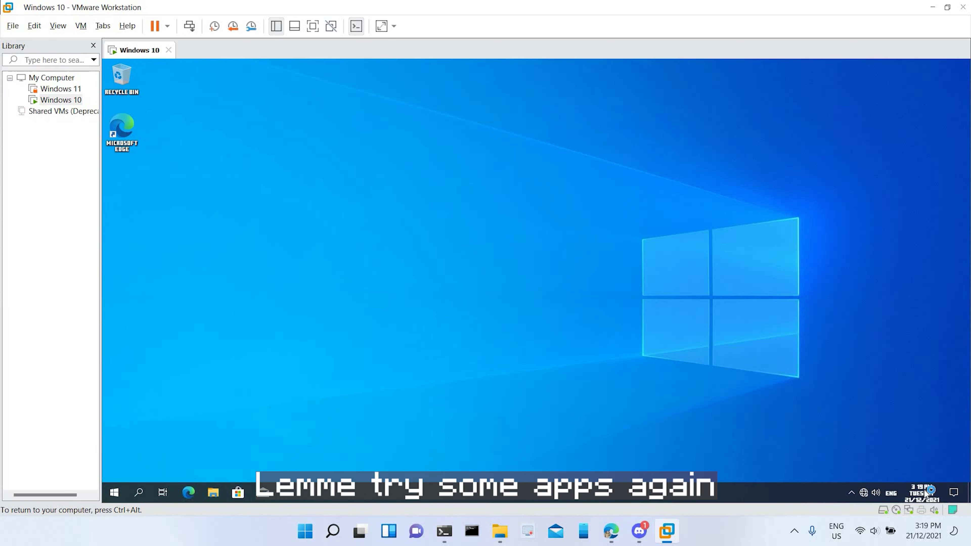
Step: Launch Calculator from the Start menu and maximize it to fill the VM screen
{"action": "left_click", "coordinate": [120, 485]}
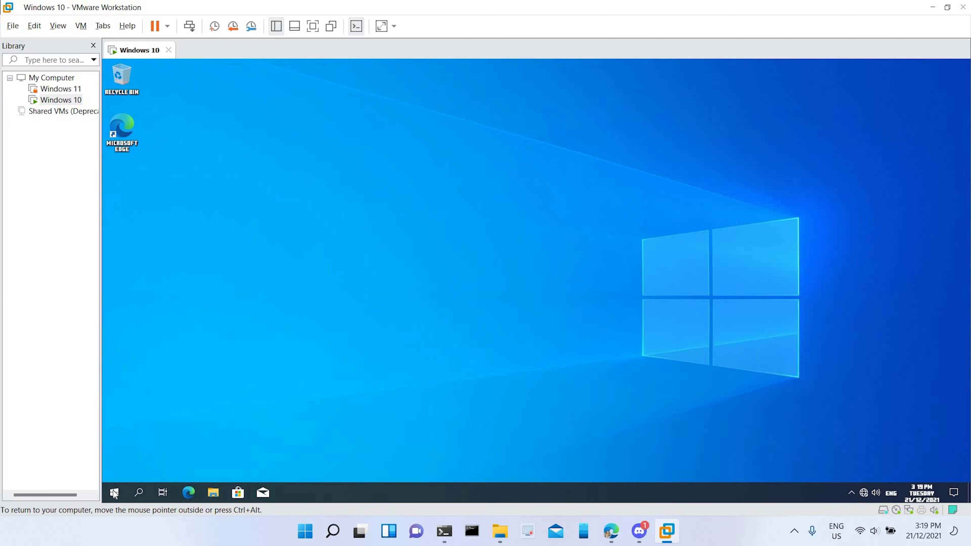
{"action": "left_click", "coordinate": [115, 493]}
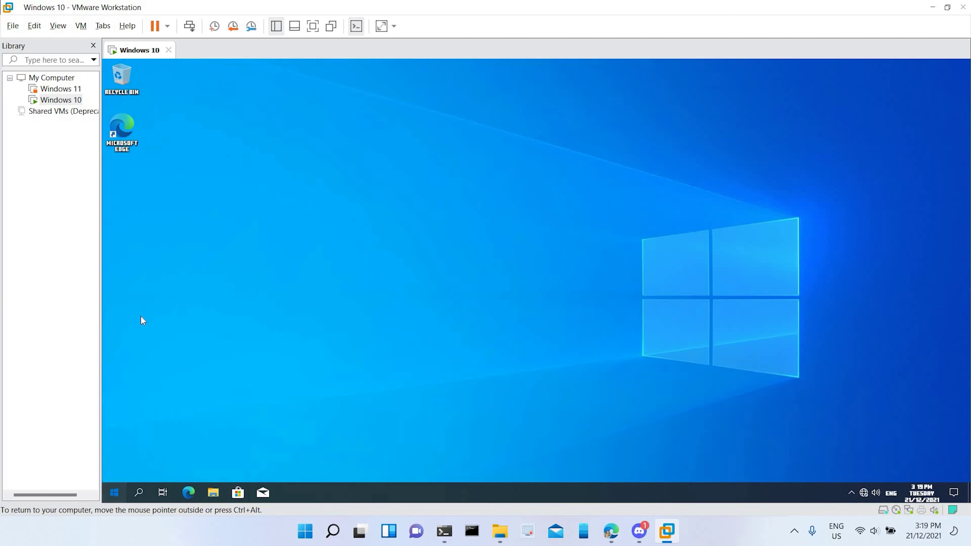
{"action": "left_click", "coordinate": [125, 502]}
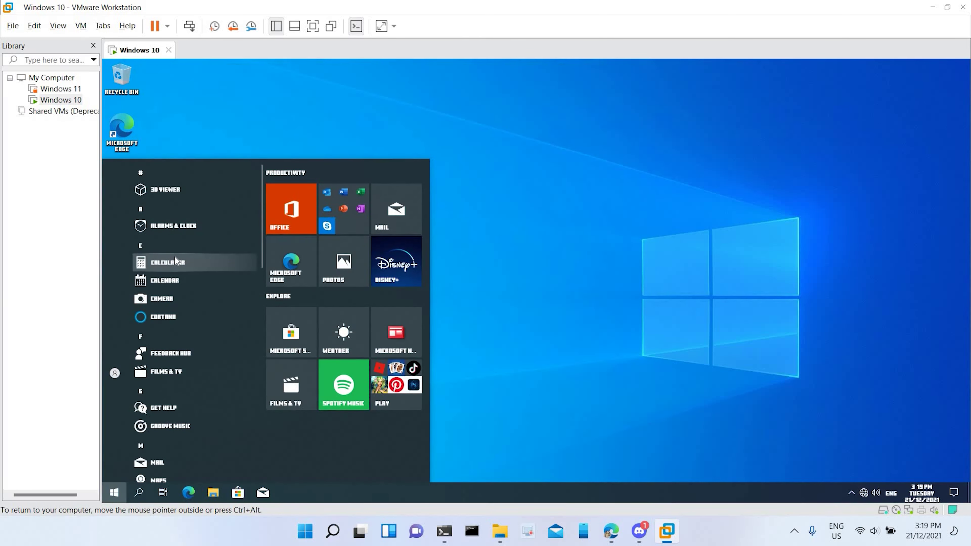
{"action": "left_click", "coordinate": [175, 261]}
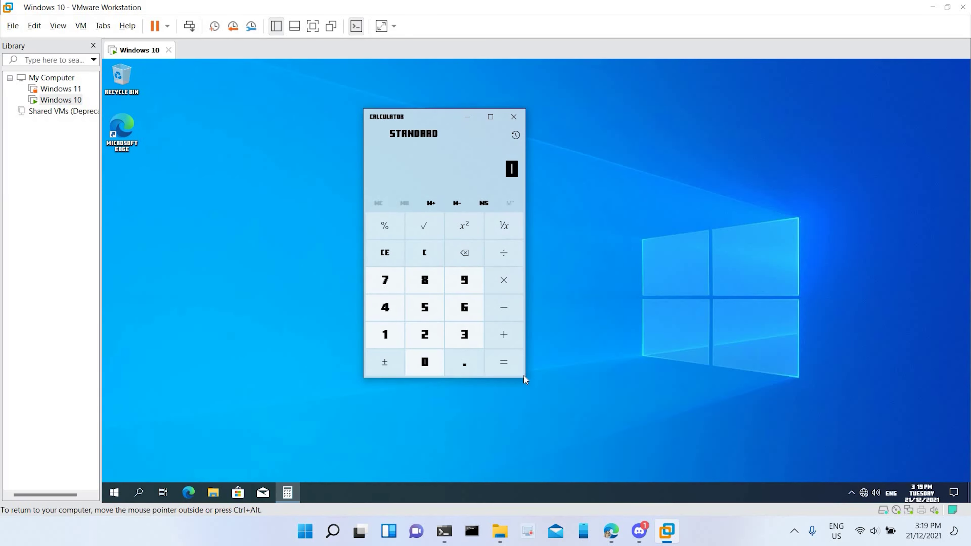
{"action": "left_click_drag", "start_coordinate": [524, 377], "coordinate": [705, 478]}
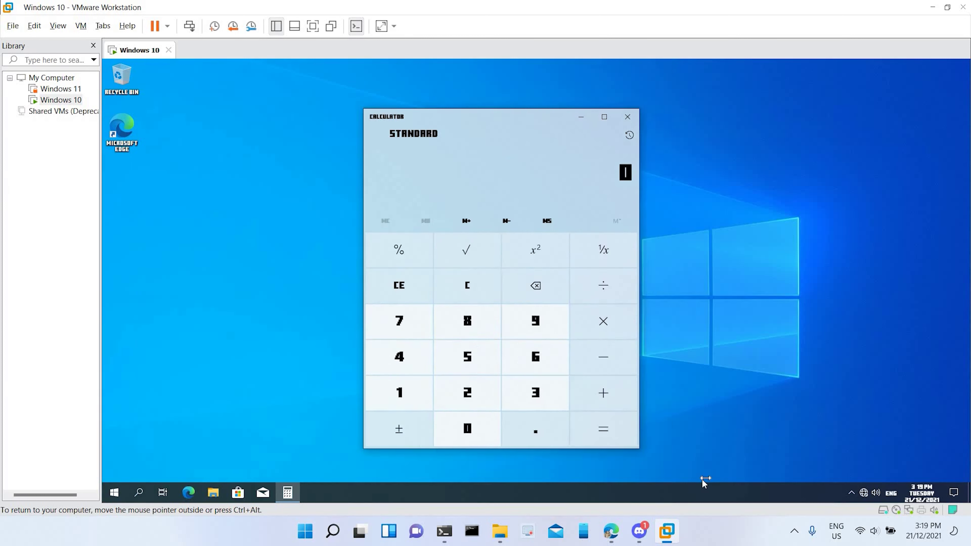
{"action": "left_click_drag", "start_coordinate": [478, 118], "coordinate": [461, 61]}
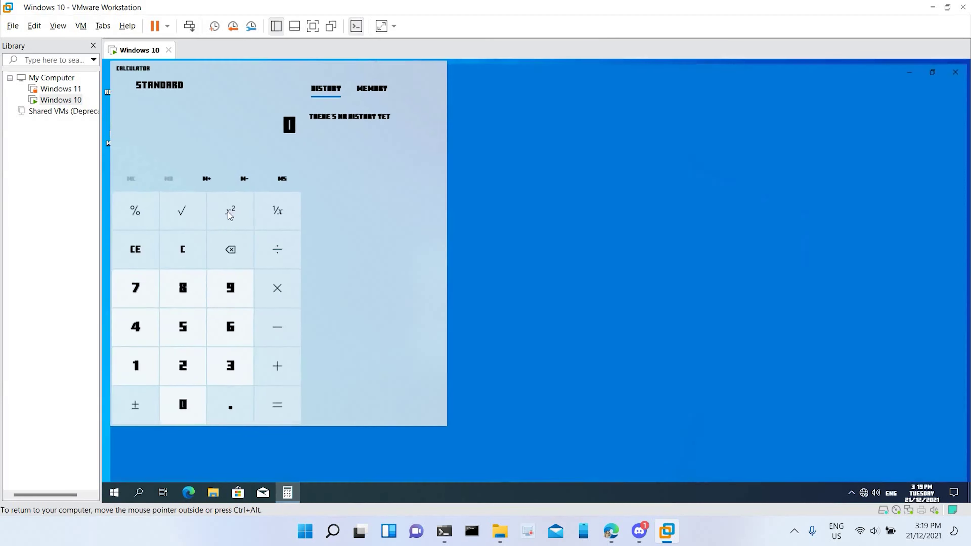
Step: Compute 789 × 7855826 = 6,198,246,714, then take its square root
{"action": "left_click", "coordinate": [493, 291]}
{"action": "left_click", "coordinate": [554, 306]}
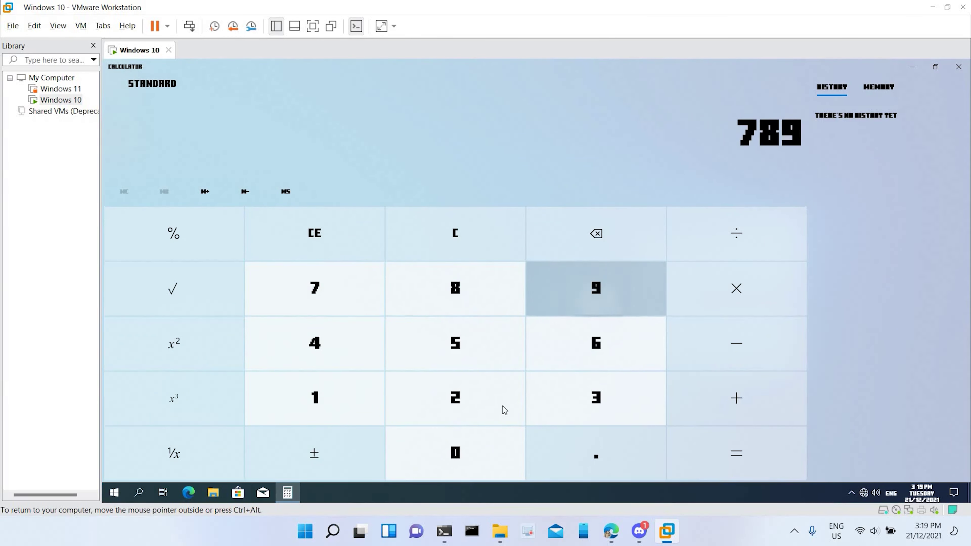
{"action": "key", "text": "BackSpace"}
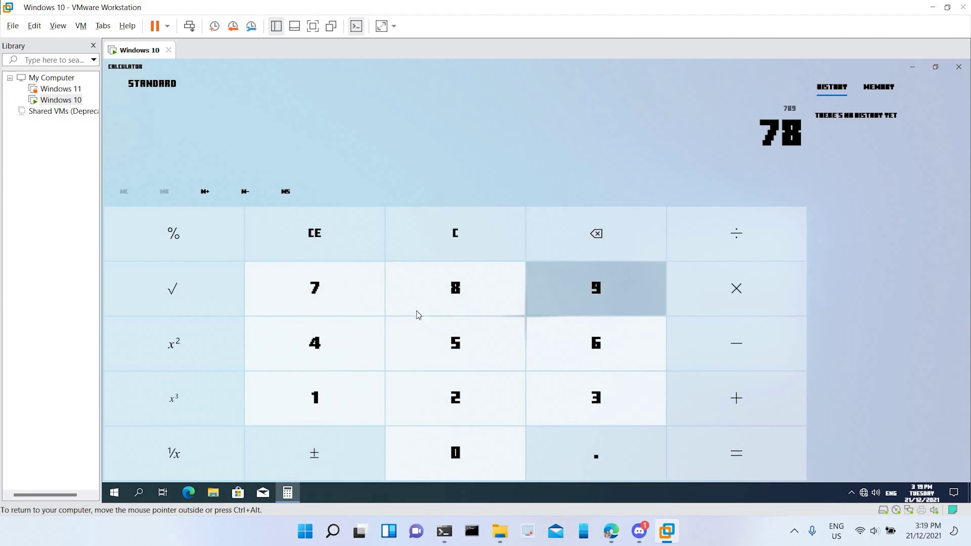
{"action": "type", "text": "55826"}
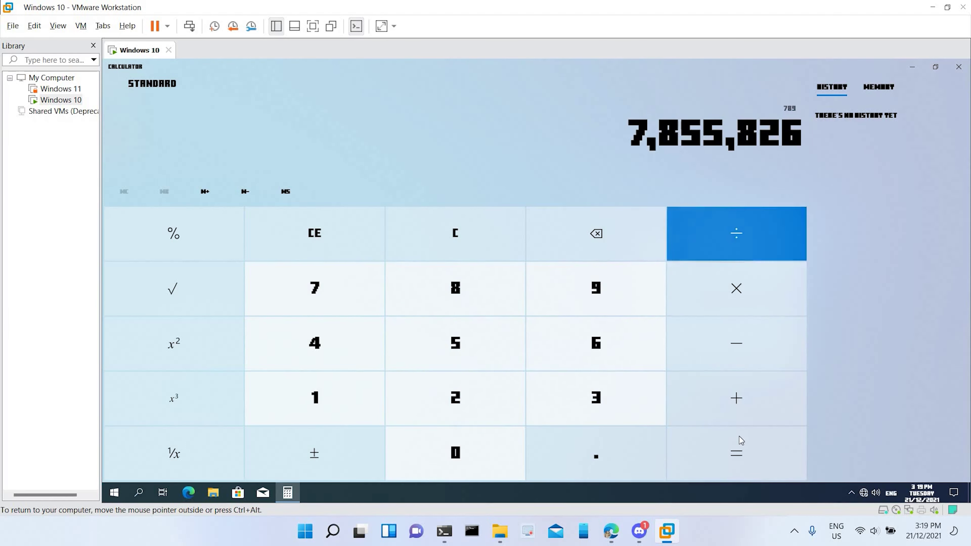
{"action": "left_click", "coordinate": [736, 447]}
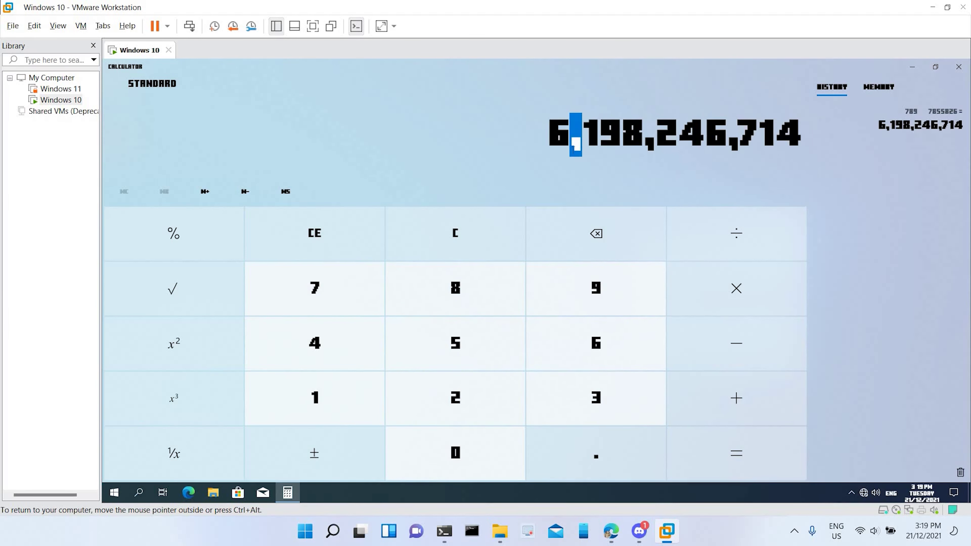
{"action": "left_click", "coordinate": [202, 288]}
Step: Clear the display to 0 and restore Calculator to a smaller centred window
{"action": "key", "text": "Return"}
{"action": "left_click", "coordinate": [449, 236]}
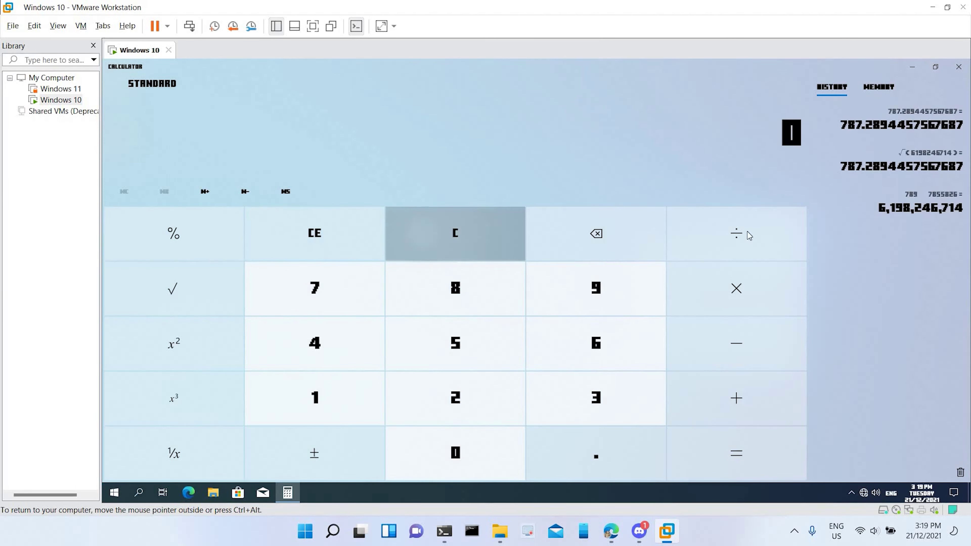
{"action": "left_click", "coordinate": [737, 233]}
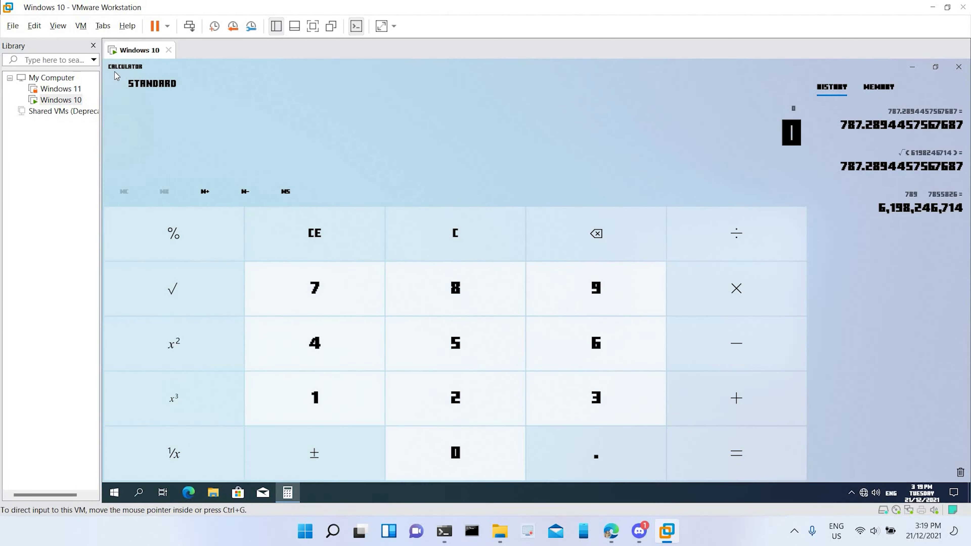
{"action": "left_click_drag", "start_coordinate": [116, 74], "coordinate": [392, 125]}
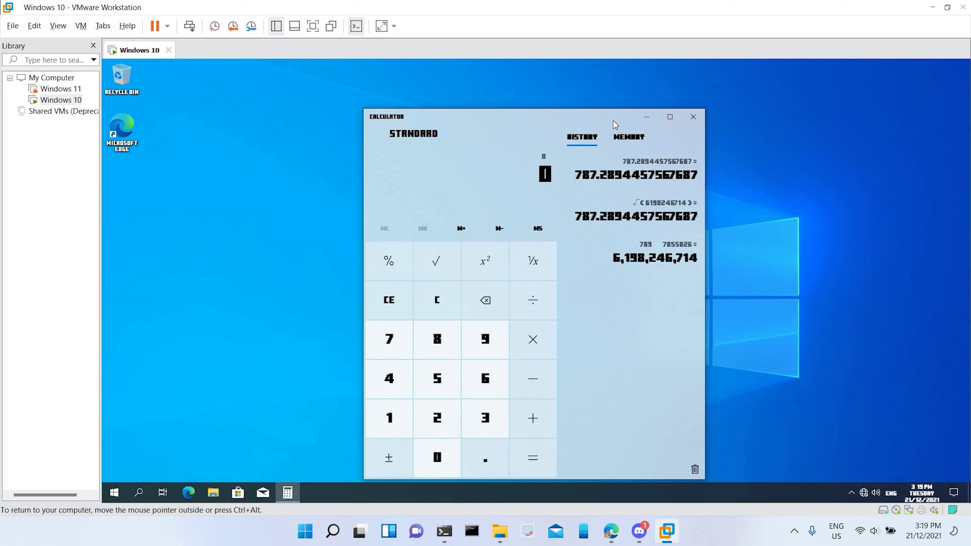
{"action": "right_click", "coordinate": [517, 119]}
{"action": "left_click", "coordinate": [414, 111]}
{"action": "right_click", "coordinate": [414, 111]}
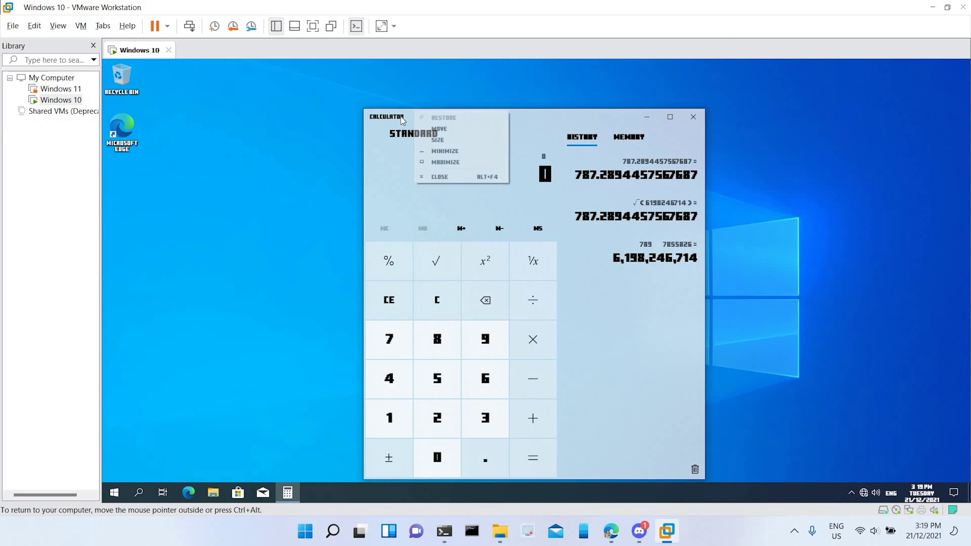
{"action": "left_click", "coordinate": [388, 295]}
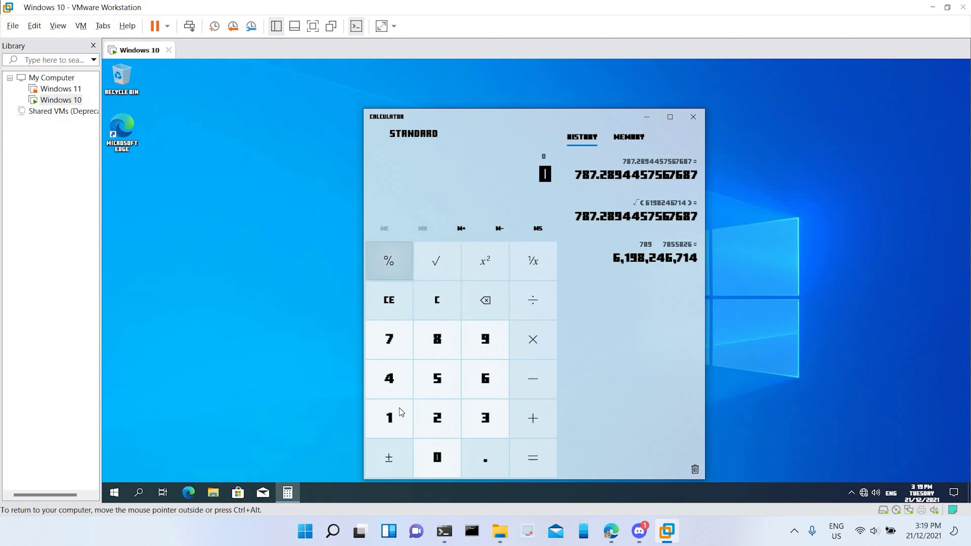
Step: Check Calculator's Memory and History panels, then close Calculator
{"action": "left_click", "coordinate": [629, 136]}
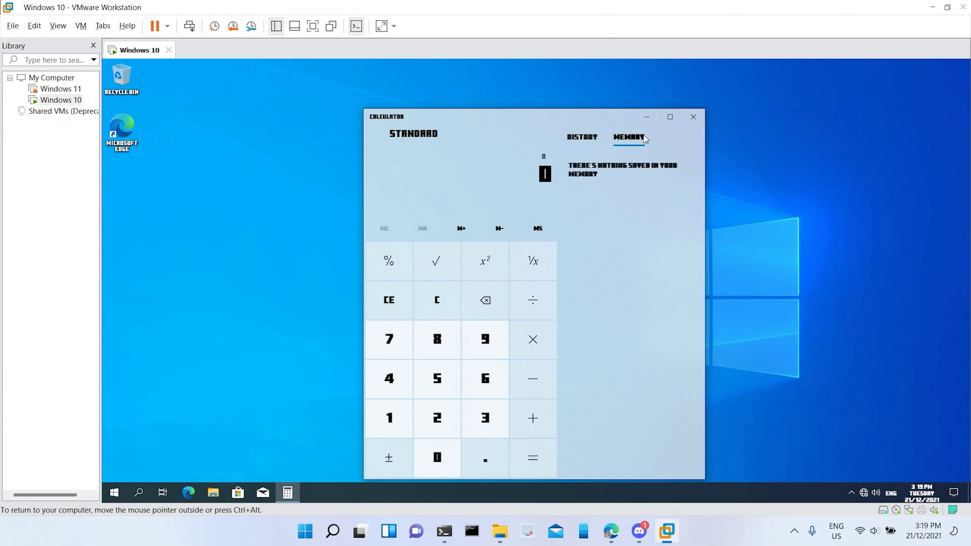
{"action": "left_click", "coordinate": [582, 137]}
{"action": "left_click", "coordinate": [629, 137]}
{"action": "left_click", "coordinate": [693, 116]}
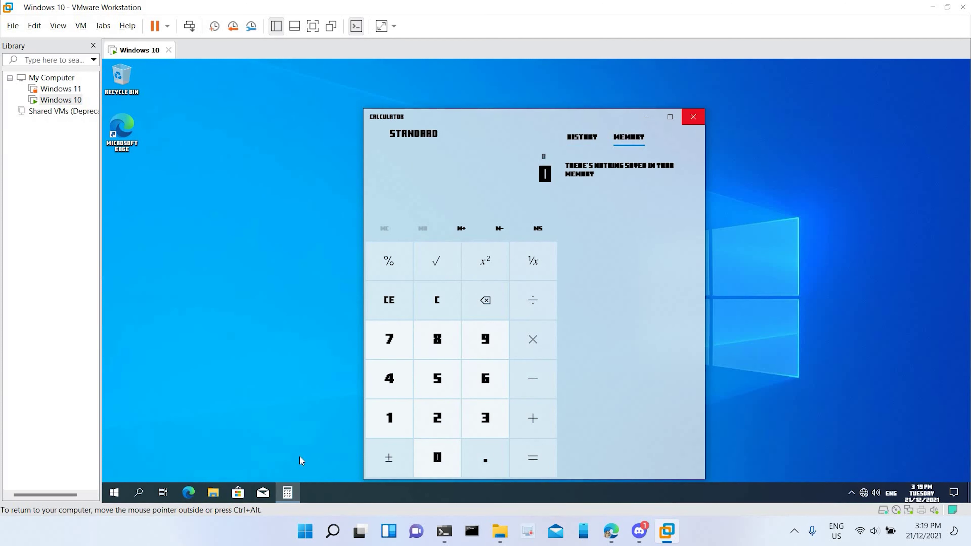
{"action": "left_click", "coordinate": [239, 492]}
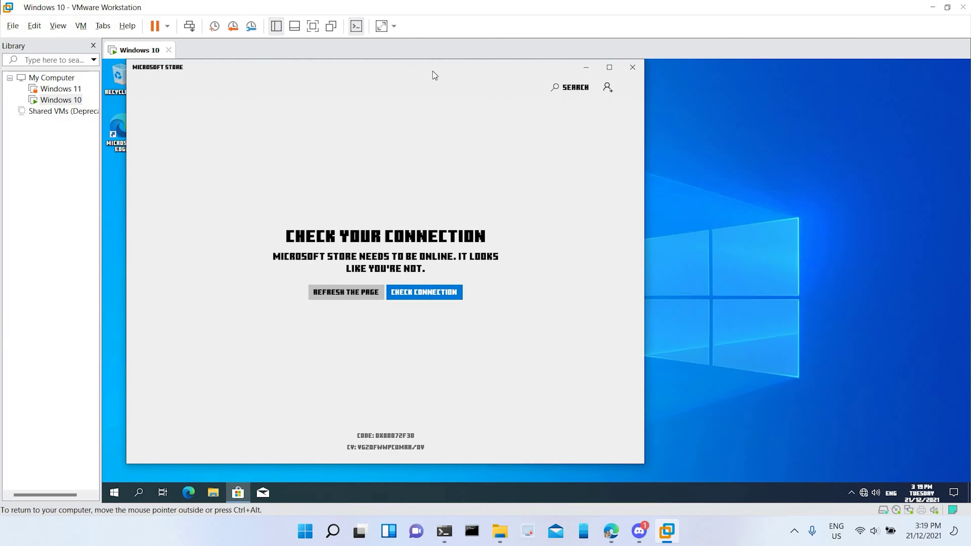
{"action": "double_click", "coordinate": [438, 63]}
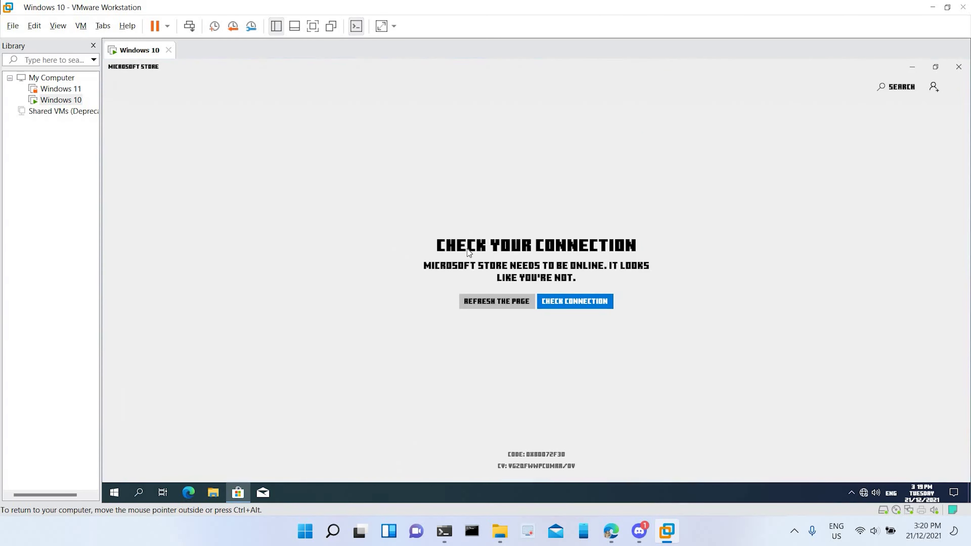
{"action": "left_click", "coordinate": [590, 301]}
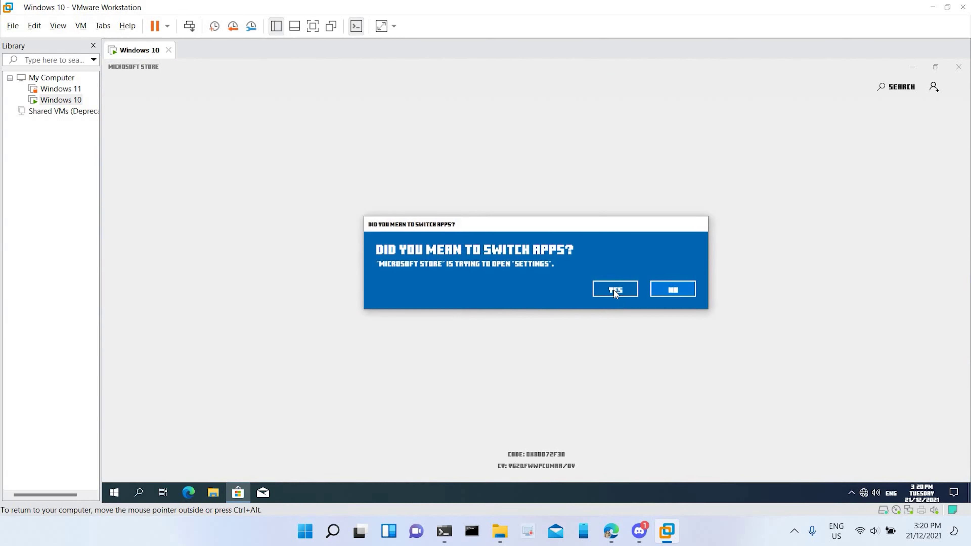
{"action": "left_click", "coordinate": [629, 289]}
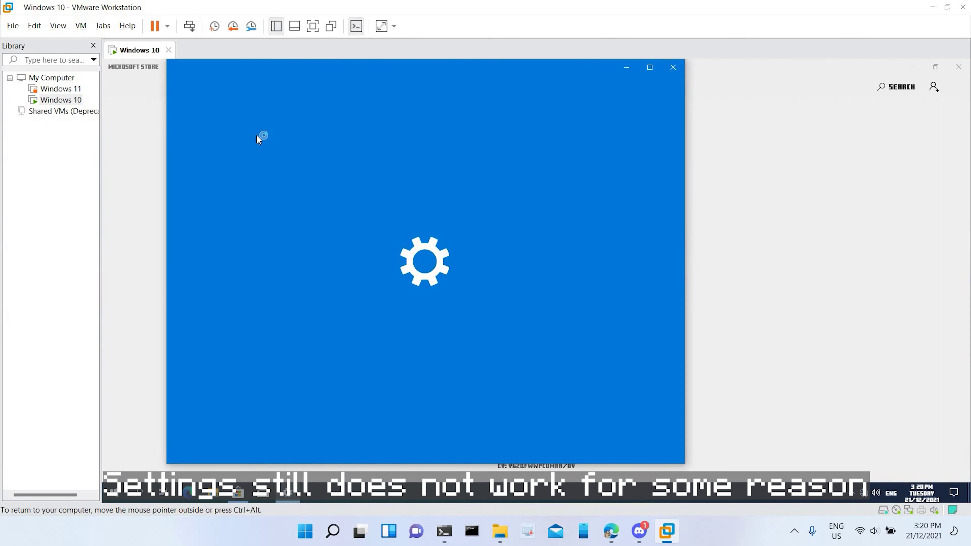
{"action": "left_click_drag", "start_coordinate": [489, 71], "coordinate": [668, 67]}
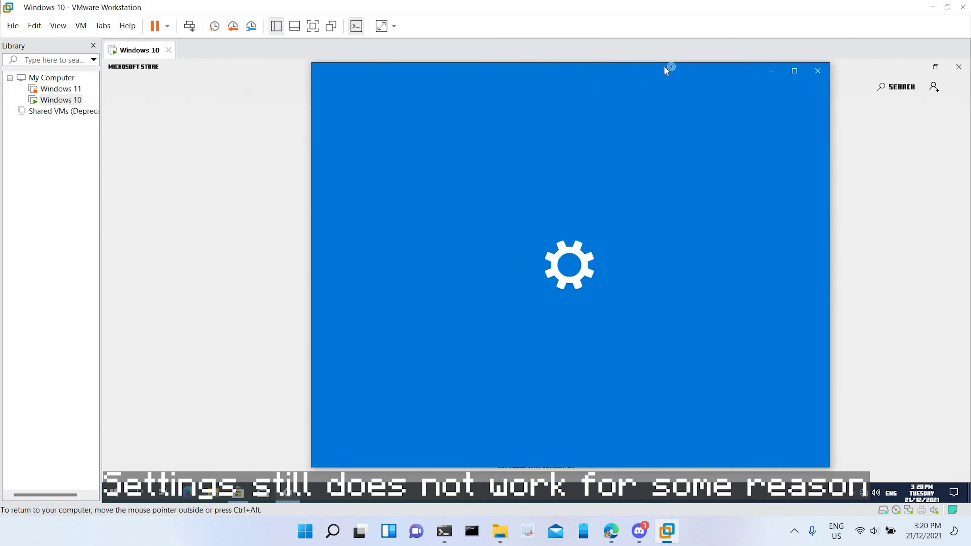
{"action": "left_click", "coordinate": [959, 68]}
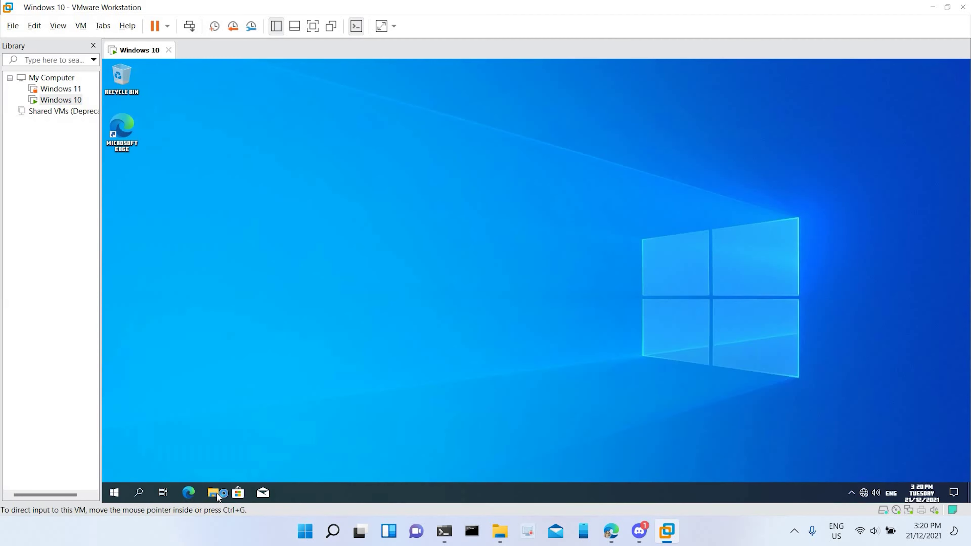
Step: Open File Explorer and navigate through This PC to Local Disk (C:)
{"action": "key", "text": "super+e"}
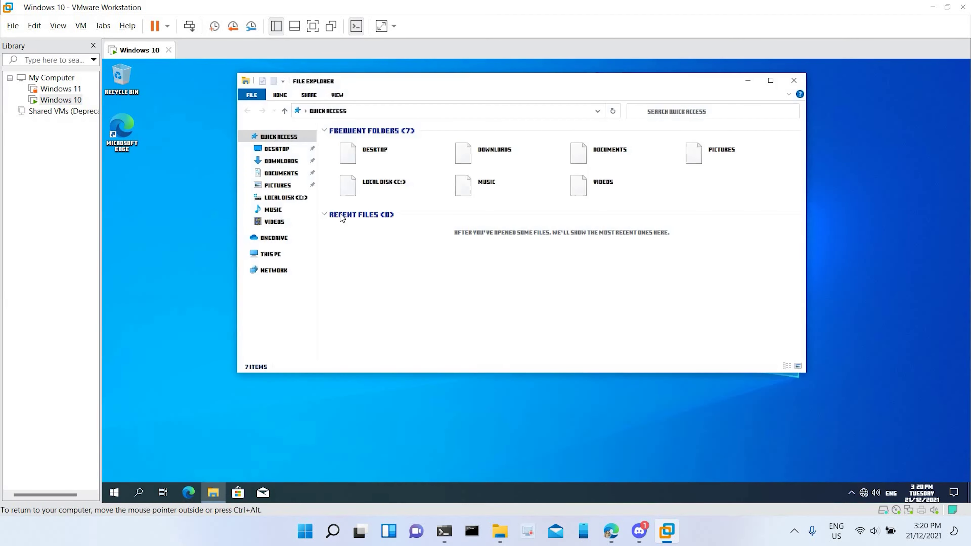
{"action": "left_click", "coordinate": [313, 99]}
{"action": "left_click", "coordinate": [252, 96]}
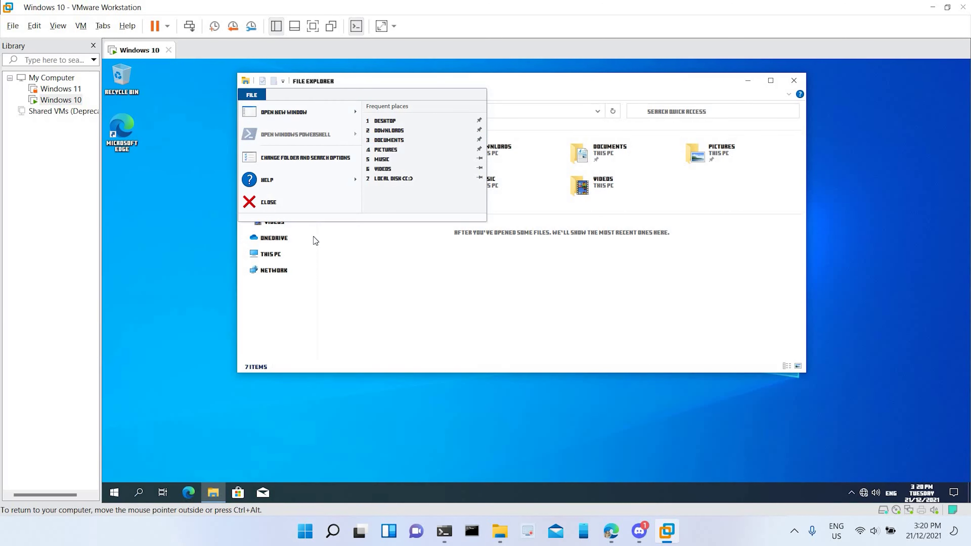
{"action": "left_click", "coordinate": [270, 254]}
{"action": "left_click", "coordinate": [271, 254]}
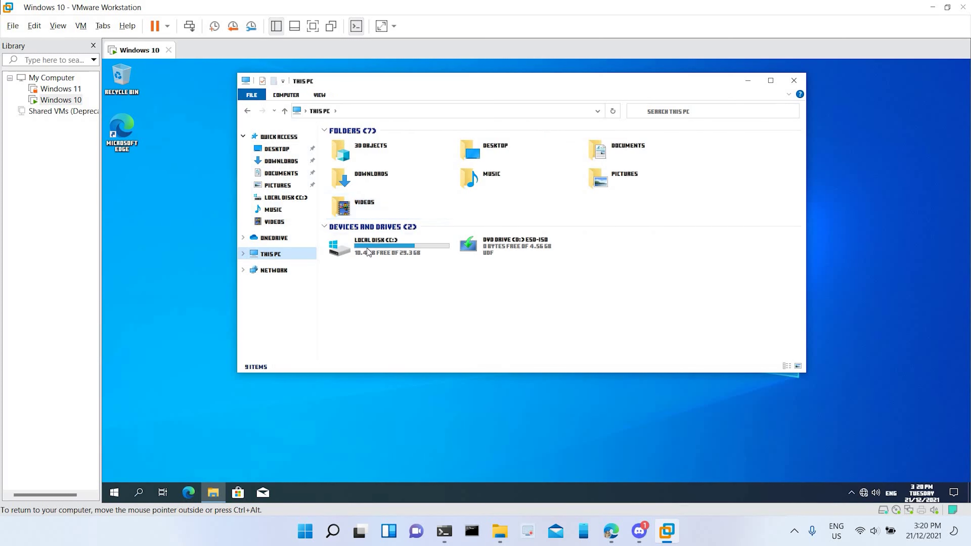
{"action": "double_click", "coordinate": [367, 248]}
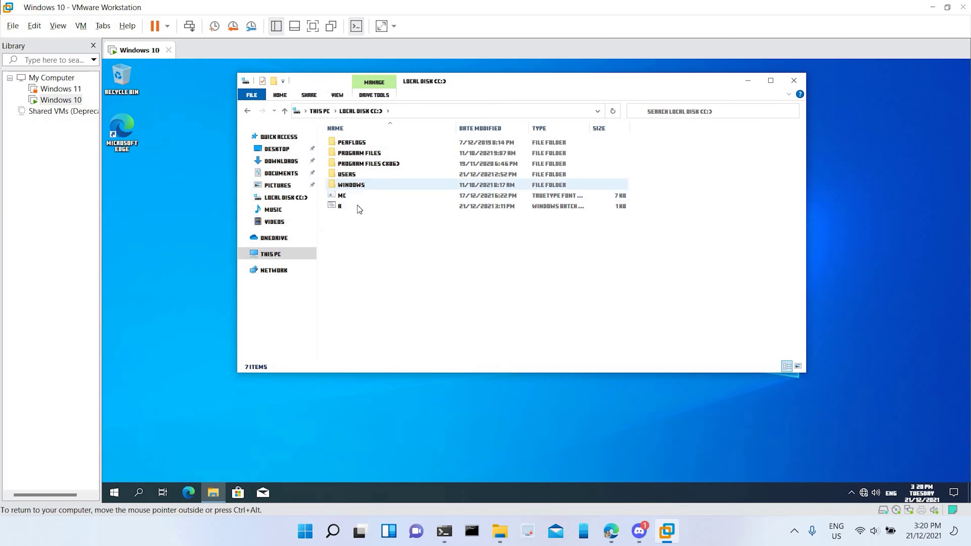
Step: Permanently delete the MC font file from C:
{"action": "left_click", "coordinate": [357, 193]}
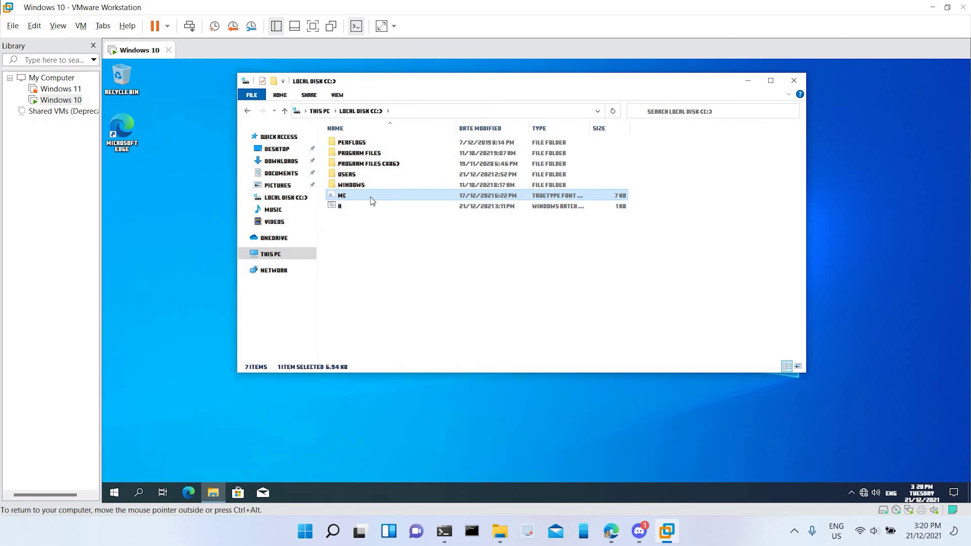
{"action": "key", "text": "shift+Delete"}
{"action": "key", "text": "Return"}
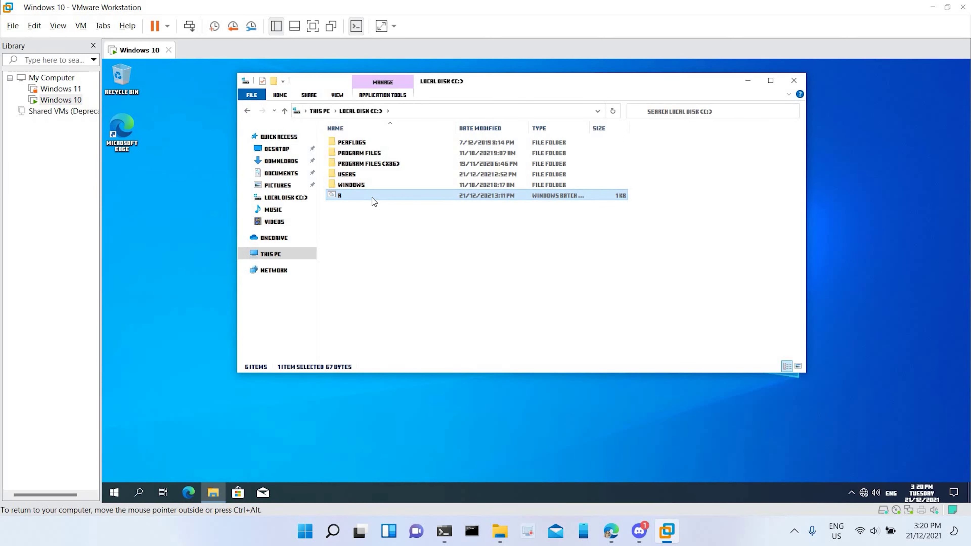
Step: Try renaming the R batch file to TEST, then cancel after the access-denied warning
{"action": "key", "text": "F2"}
{"action": "type", "text": "TEST"}
{"action": "key", "text": "Return"}
{"action": "left_click_drag", "start_coordinate": [409, 220], "coordinate": [356, 245]}
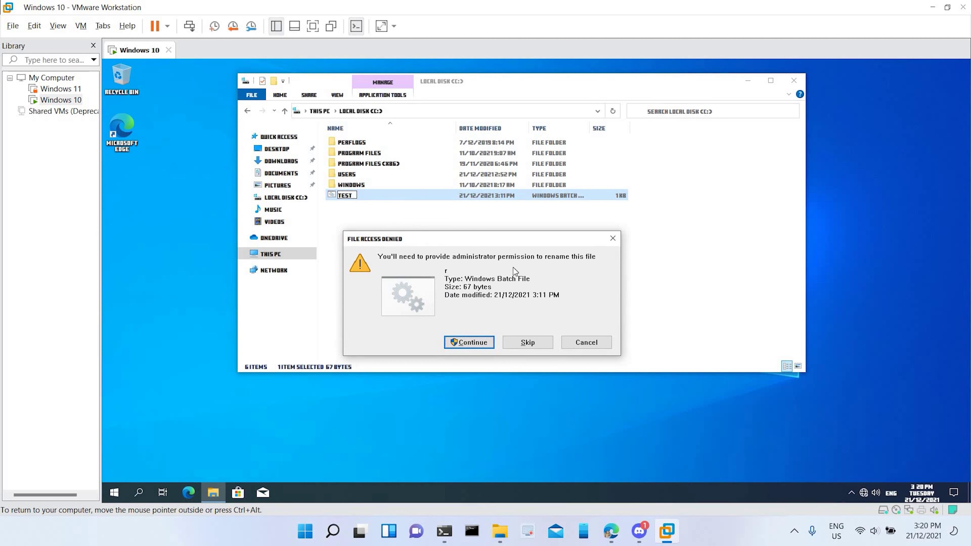
{"action": "key", "text": "Escape"}
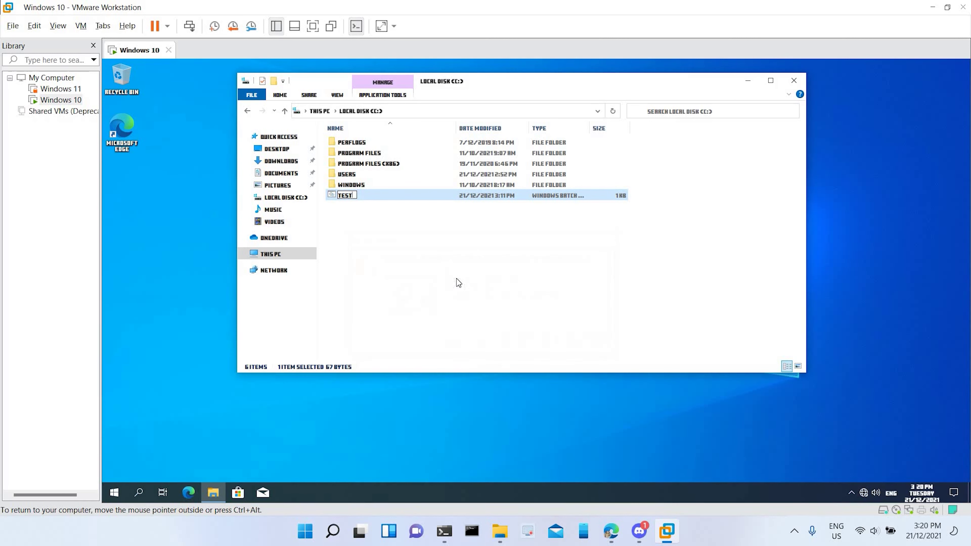
{"action": "key", "text": "Escape"}
Step: Permanently delete the R batch file and open the WINDOWS folder
{"action": "key", "text": "shift+Delete"}
{"action": "key", "text": "Return"}
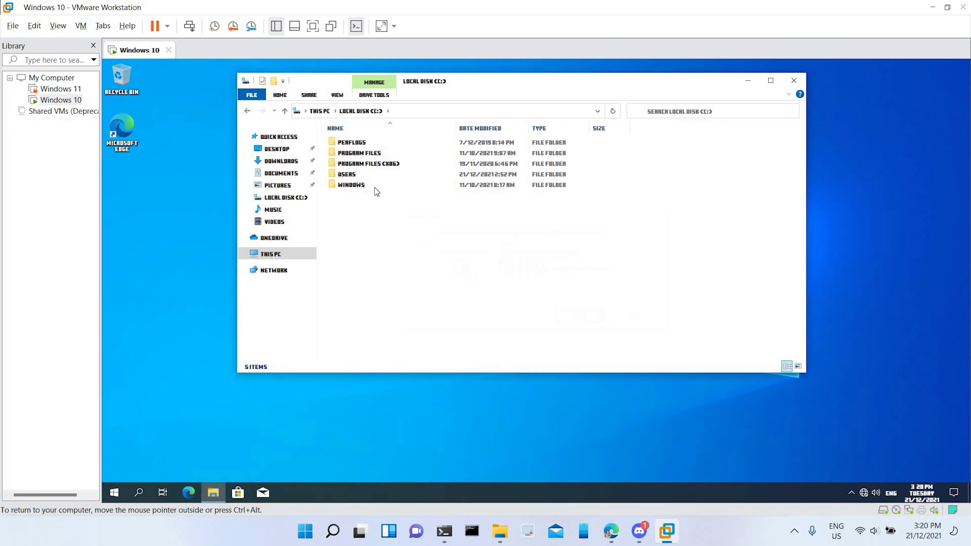
{"action": "double_click", "coordinate": [370, 183]}
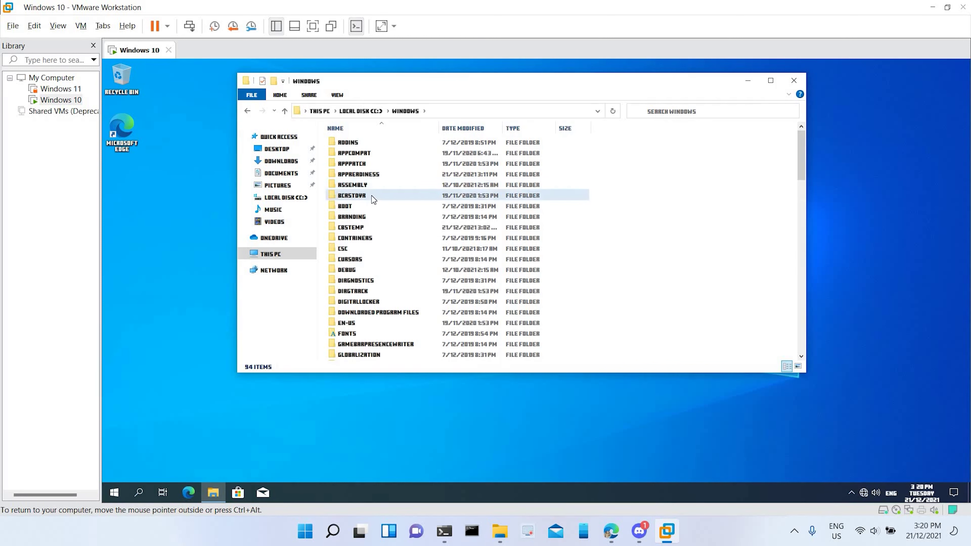
Step: Open the Fonts folder full screen, preview Terminal Regular, and return to Fonts
{"action": "key", "text": "f"}
{"action": "key", "text": "Return"}
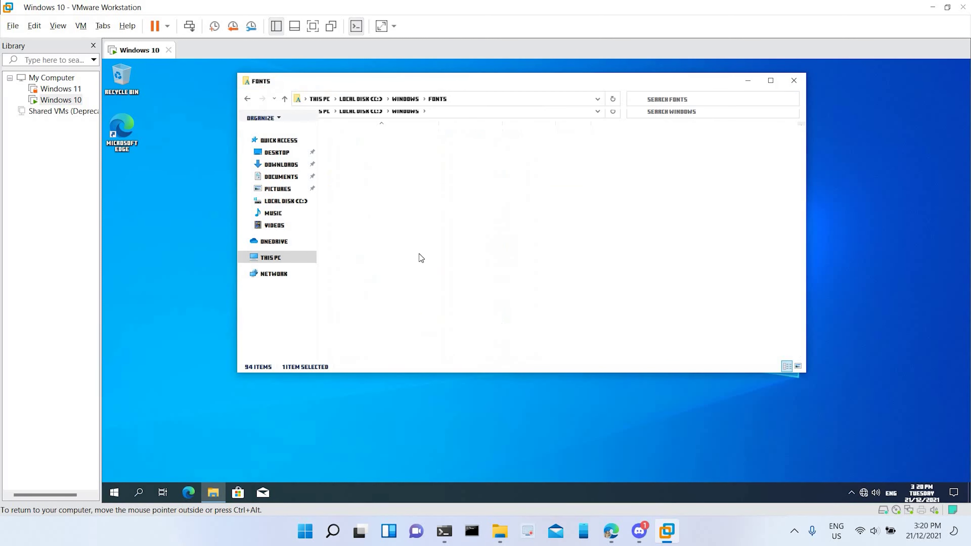
{"action": "left_click_drag", "start_coordinate": [483, 81], "coordinate": [470, 60]}
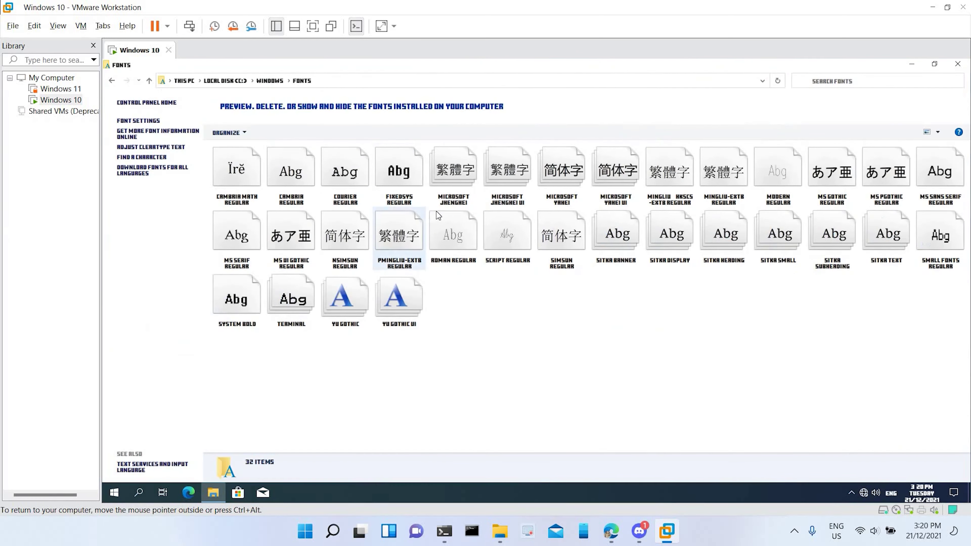
{"action": "double_click", "coordinate": [290, 300]}
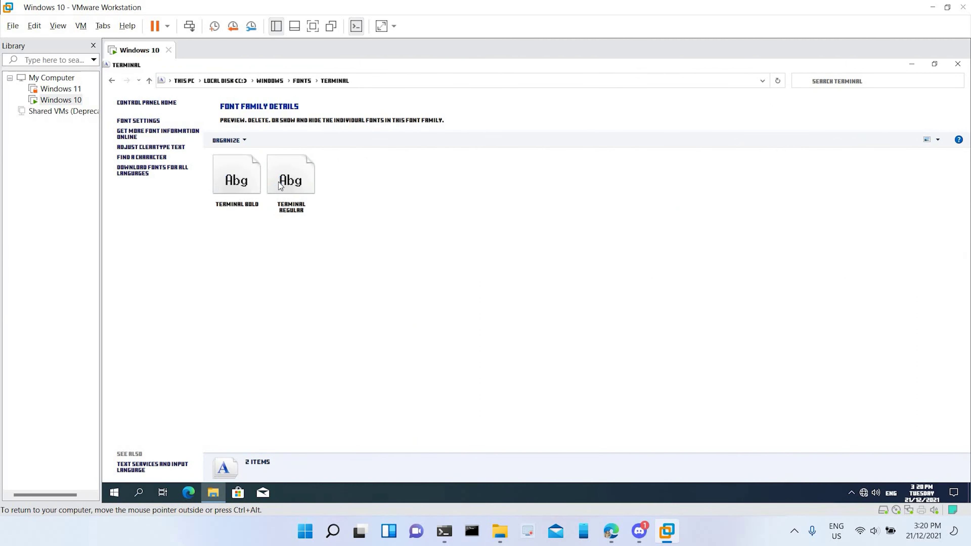
{"action": "double_click", "coordinate": [278, 182]}
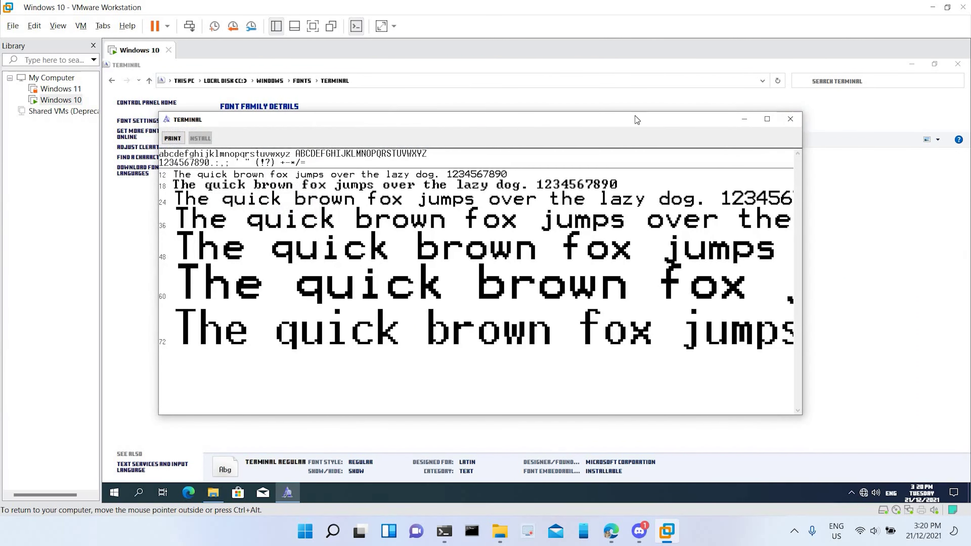
{"action": "left_click", "coordinate": [790, 119]}
{"action": "key", "text": "alt+Left"}
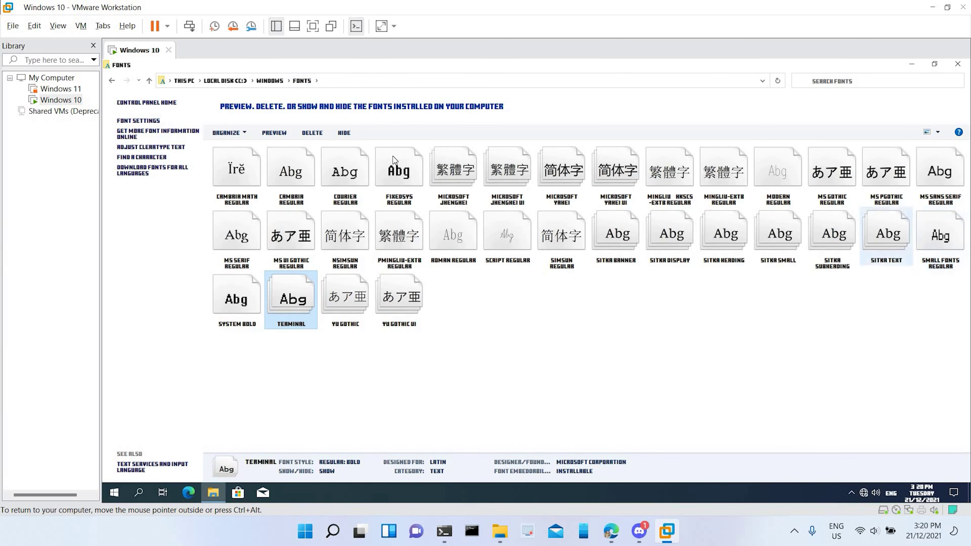
Step: Preview Fixedsys Regular, close it, and browse MS Sans Serif before reselecting Fixedsys
{"action": "left_click", "coordinate": [385, 160]}
{"action": "double_click", "coordinate": [385, 160]}
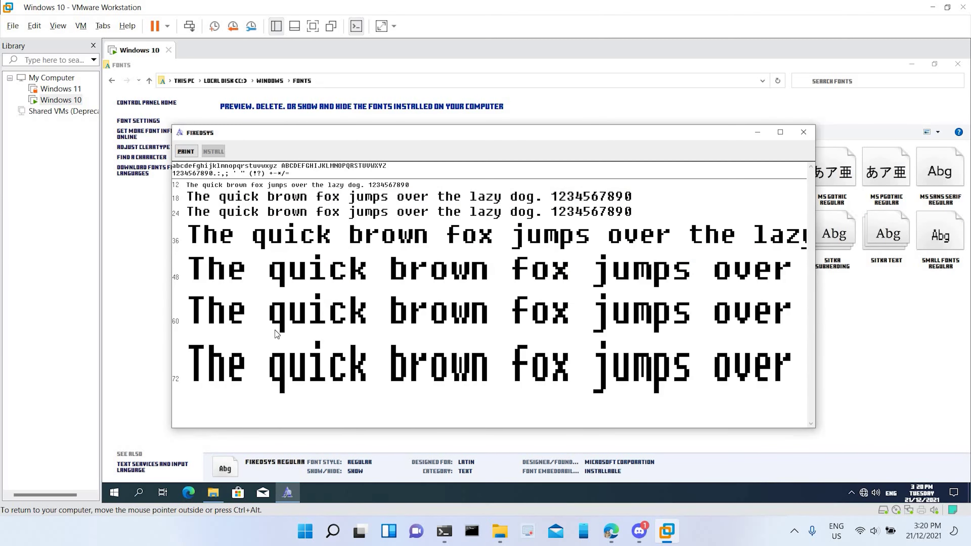
{"action": "left_click", "coordinate": [804, 132]}
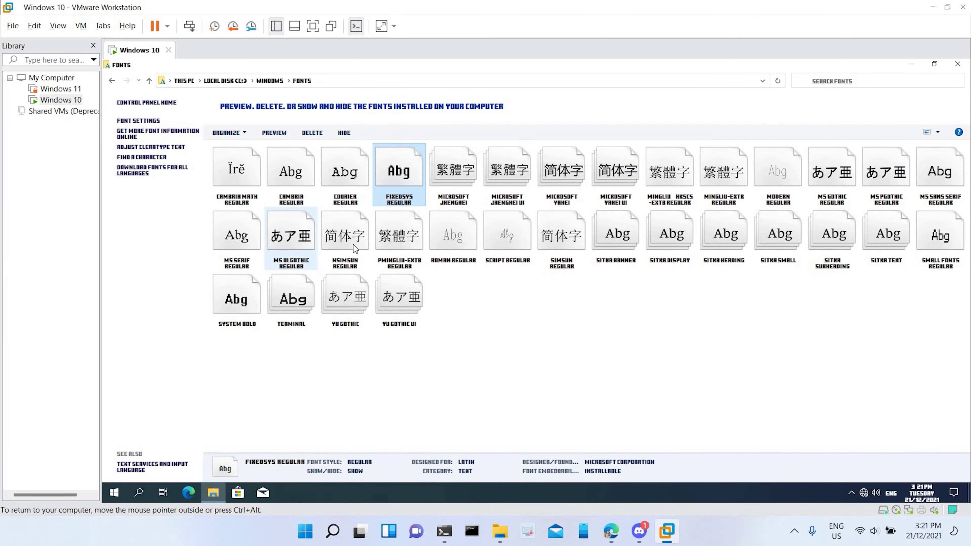
{"action": "left_click", "coordinate": [929, 191]}
{"action": "left_click", "coordinate": [385, 180]}
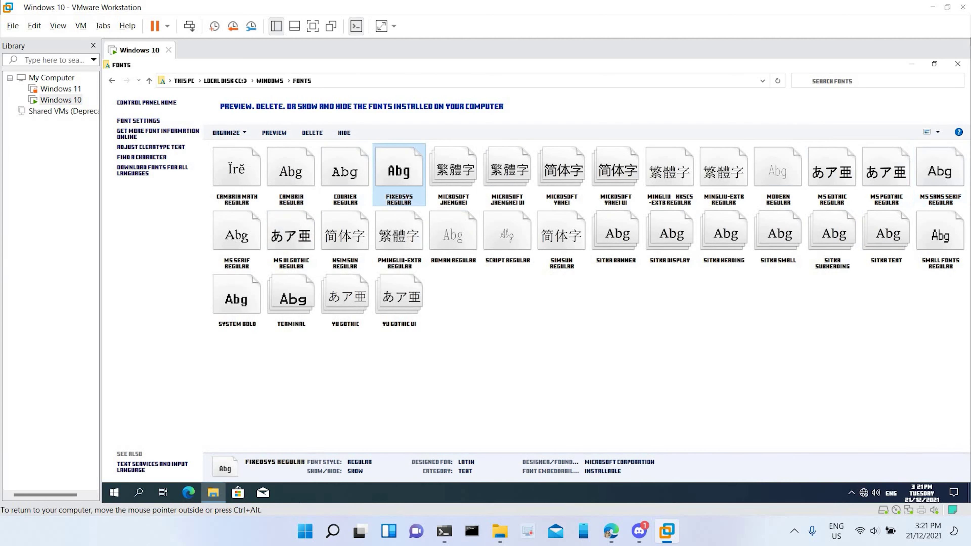
Step: Close the Fonts window, then open and dismiss the Start menu
{"action": "key", "text": "alt+F4"}
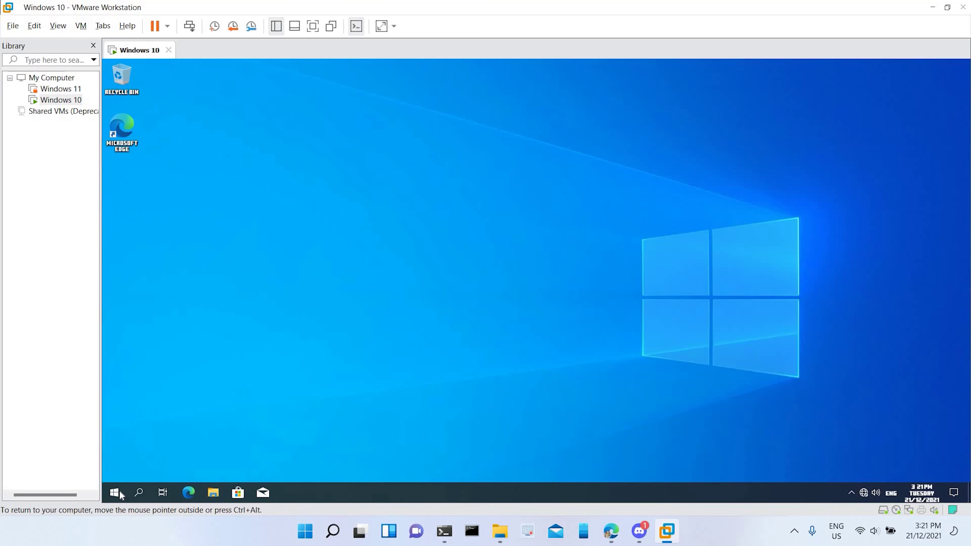
{"action": "left_click", "coordinate": [121, 495]}
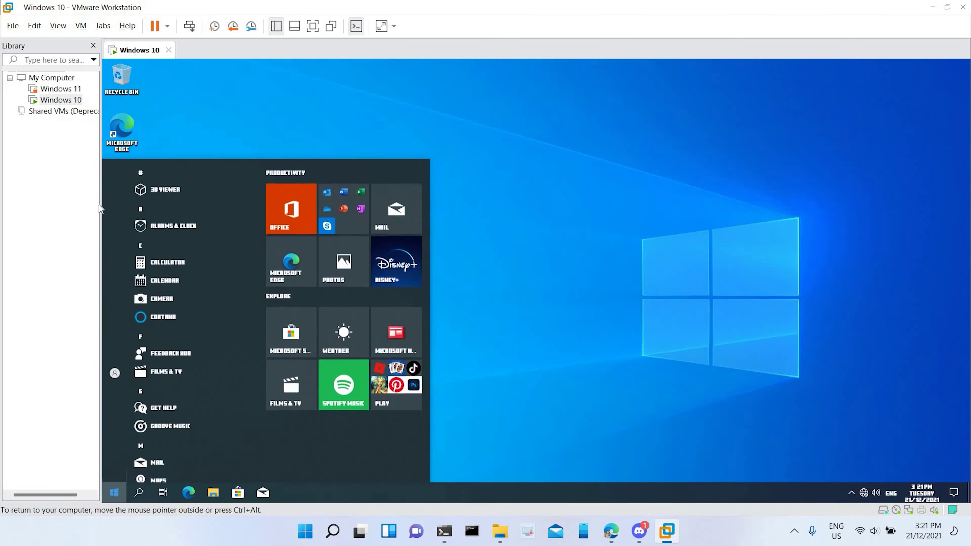
{"action": "left_click", "coordinate": [100, 183]}
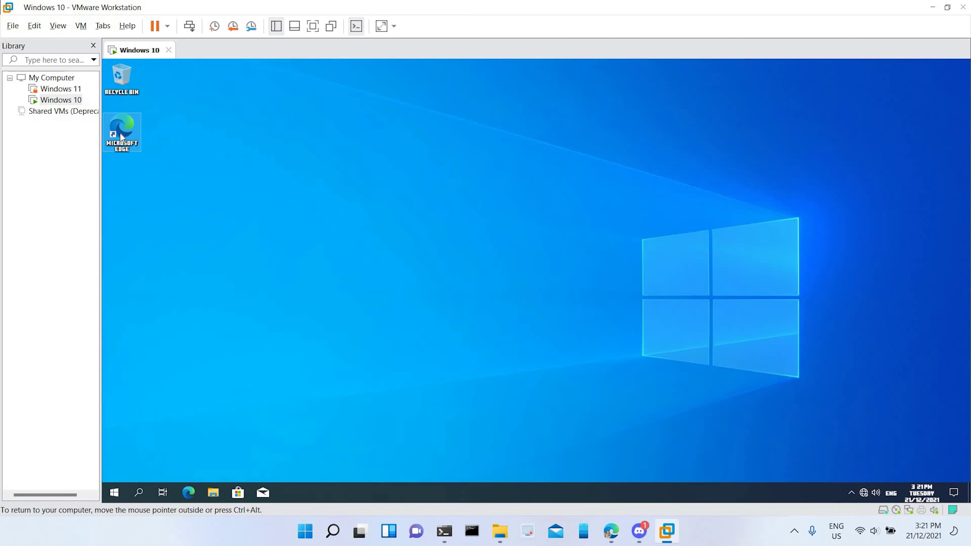
Step: Open Explorer from the desktop, view the empty Downloads folder, and close it
{"action": "double_click", "coordinate": [122, 78]}
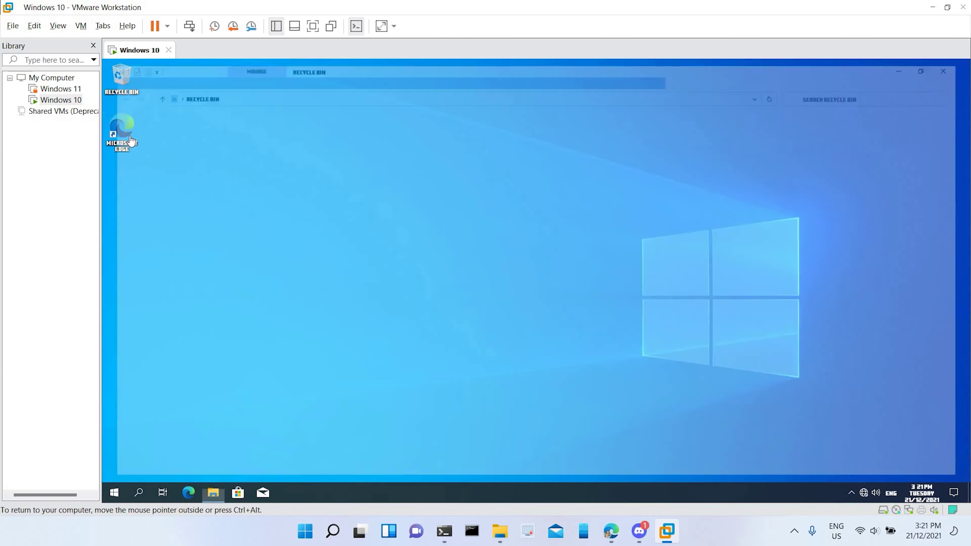
{"action": "left_click", "coordinate": [145, 143]}
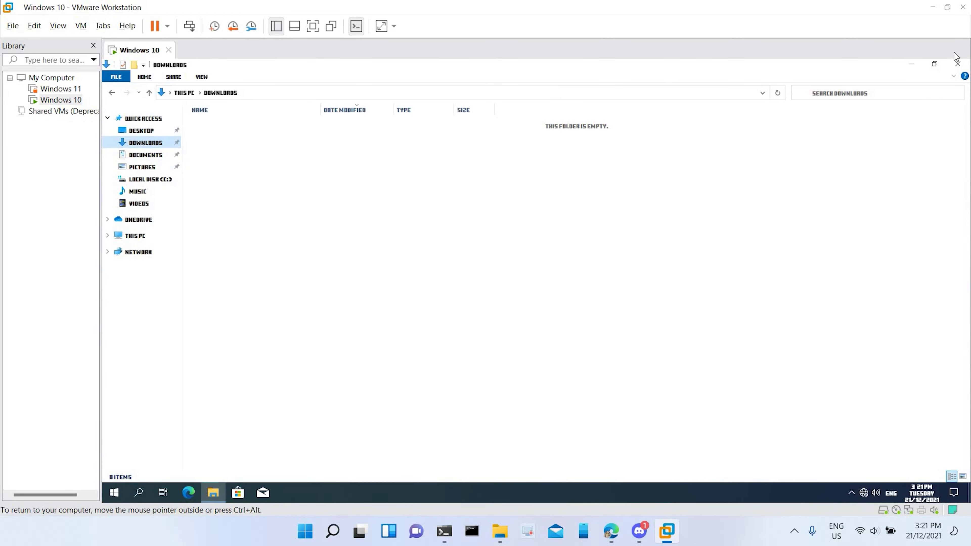
{"action": "key", "text": "alt+F4"}
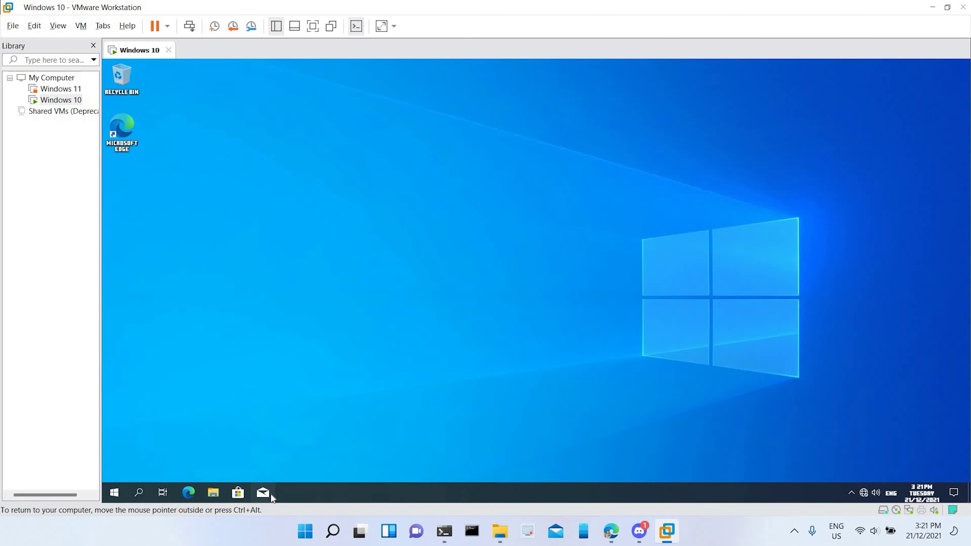
{"action": "left_click", "coordinate": [263, 492]}
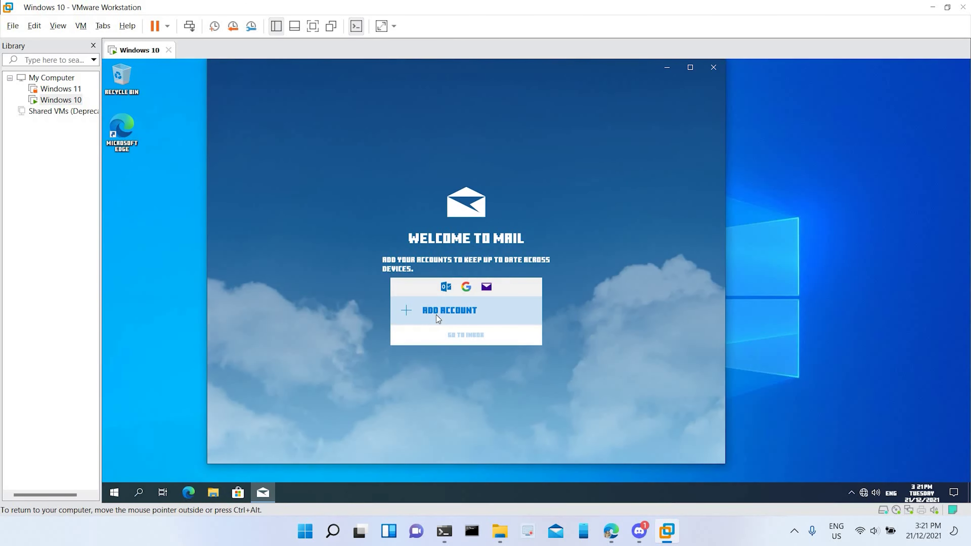
{"action": "left_click", "coordinate": [445, 311]}
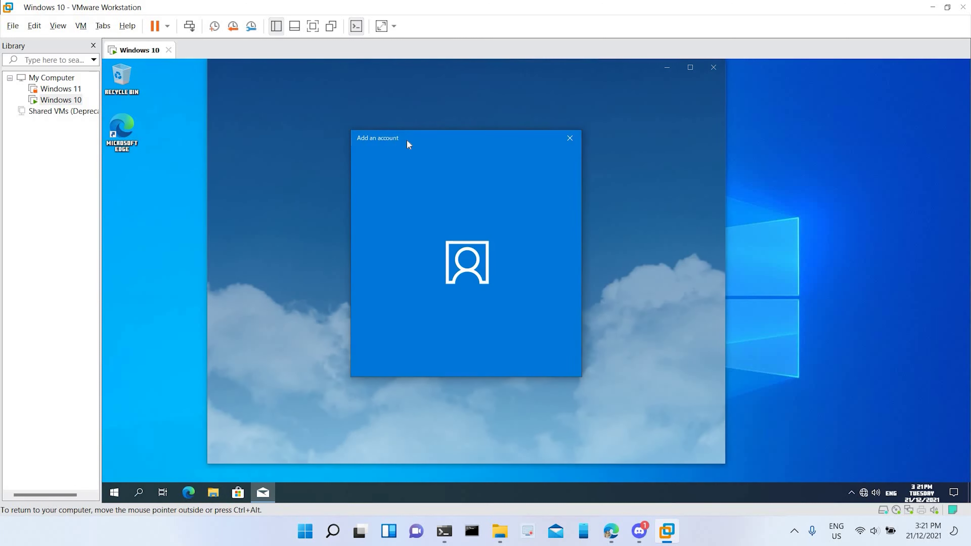
{"action": "left_click_drag", "start_coordinate": [366, 141], "coordinate": [440, 187]}
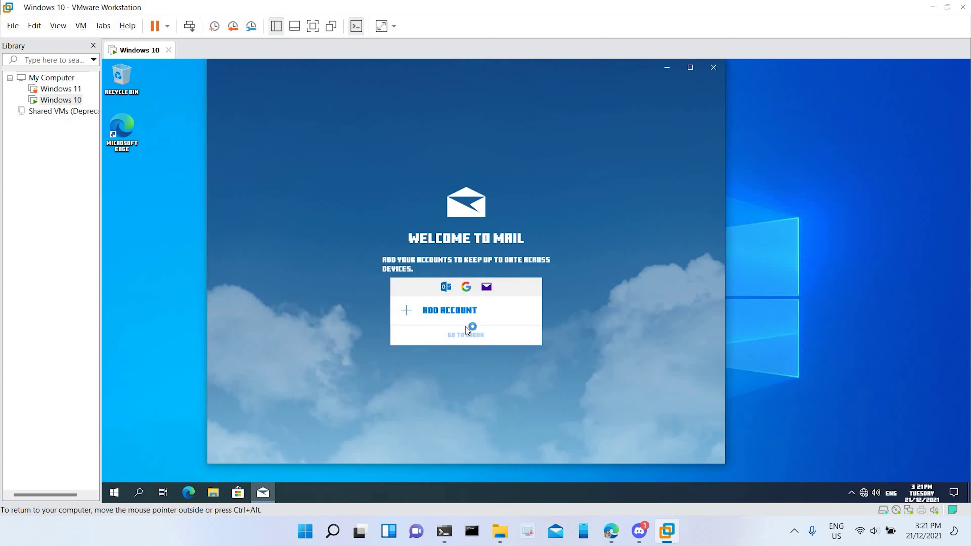
{"action": "left_click", "coordinate": [455, 311]}
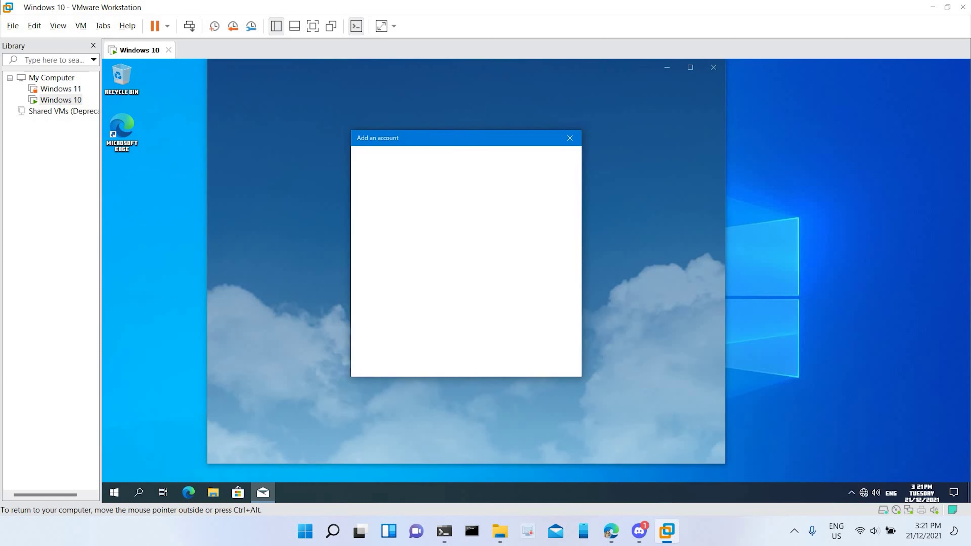
{"action": "left_click_drag", "start_coordinate": [460, 136], "coordinate": [493, 197]}
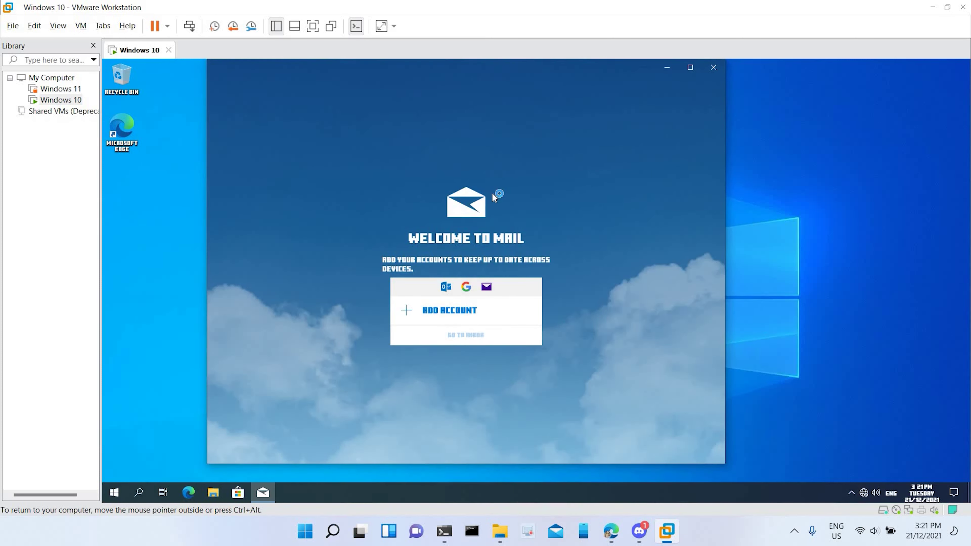